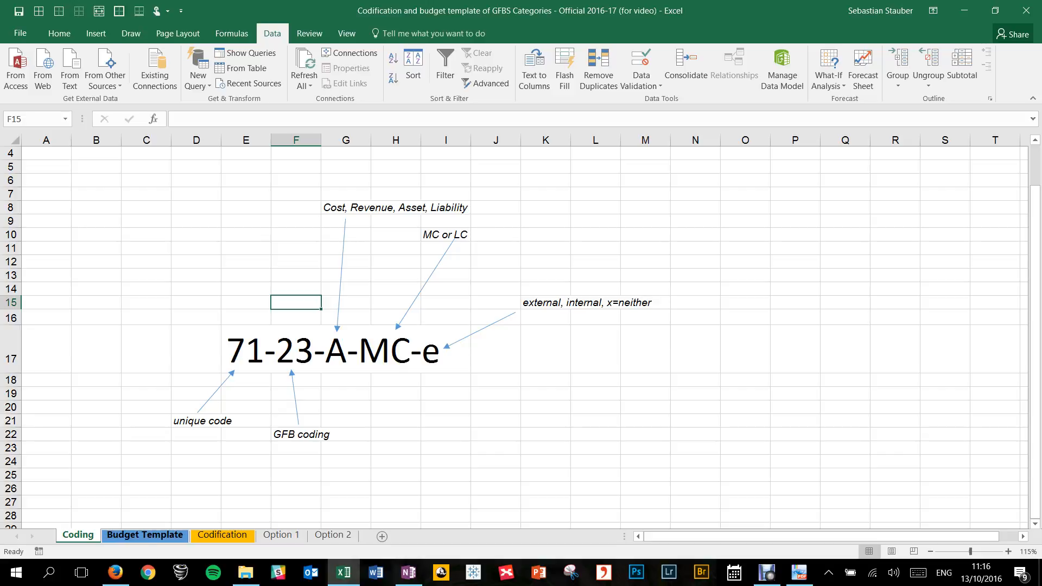
Step: Show the Budget Template sheet enlarged to 100% zoom, with the view starting from column A
left_click(145, 535)
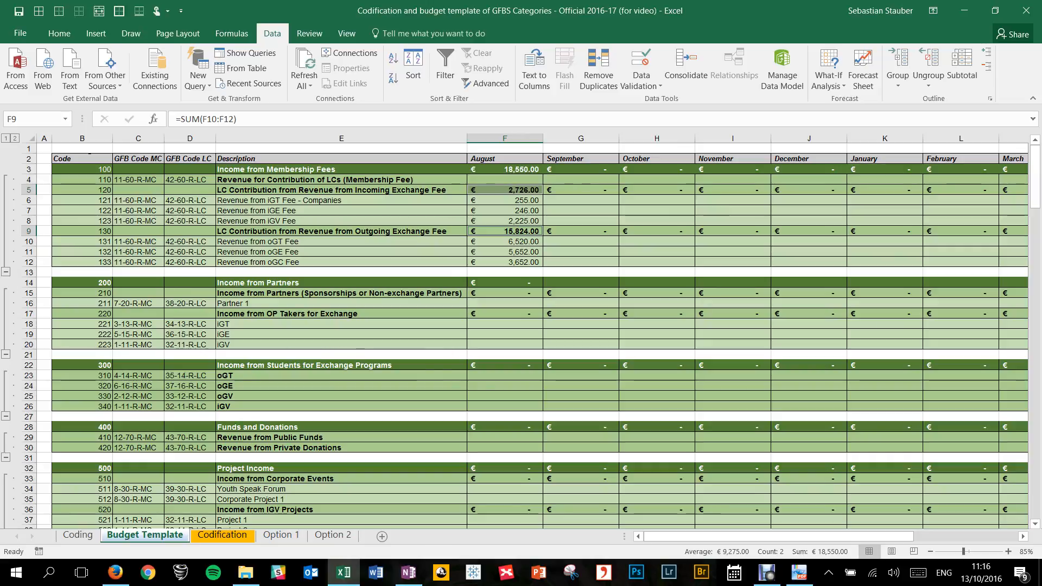
scroll(521, 334, "up", 1)
scroll(521, 333, "up", 1)
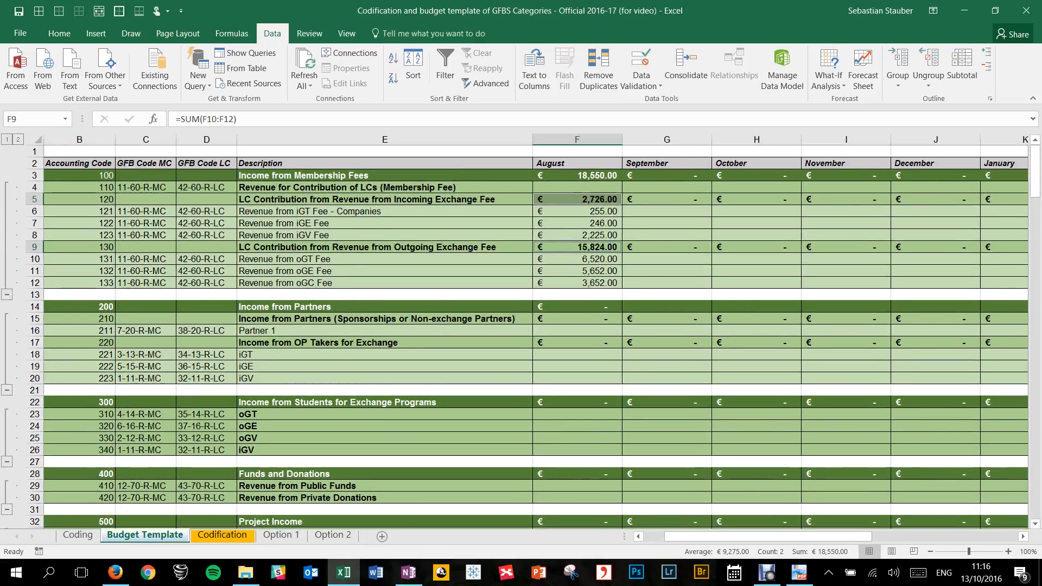
key("Left")
key("Left")
key("Left")
key("Left")
key("Left")
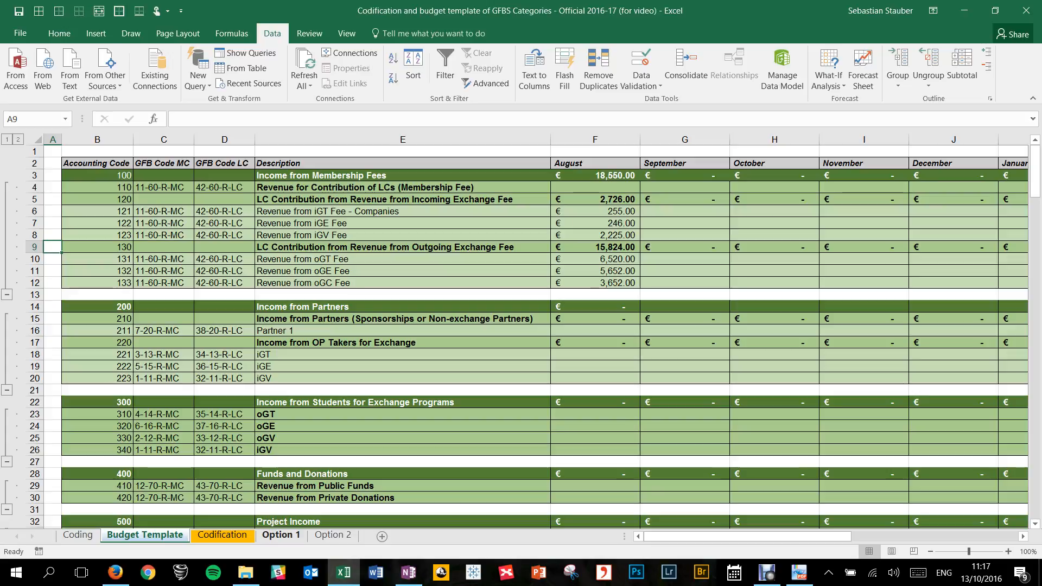
Step: Compare the account and amount lists on the Option 1 and Option 2 sheets with the Budget Template's accounting codes
left_click(281, 535)
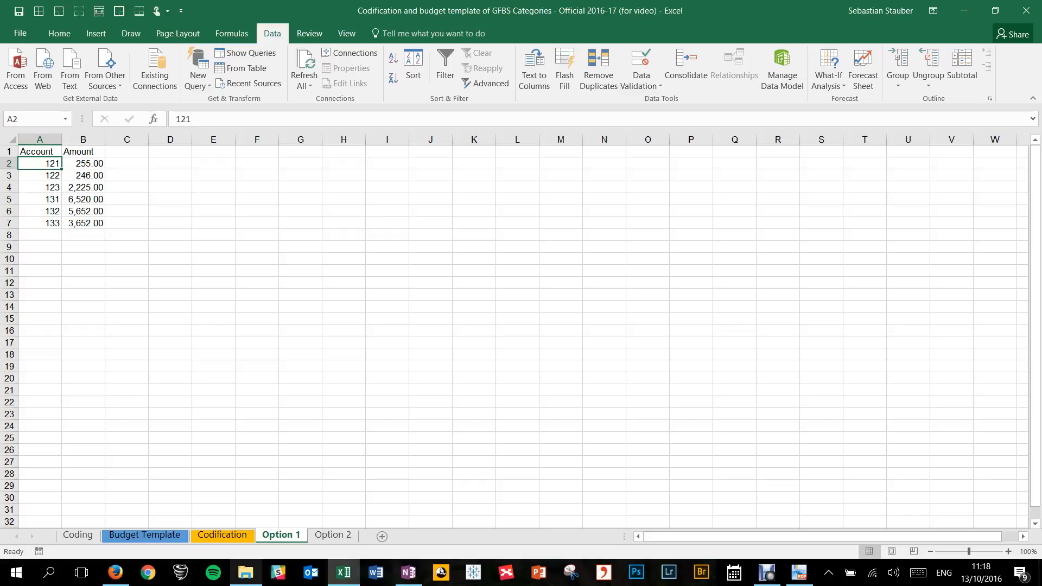
left_click(145, 535)
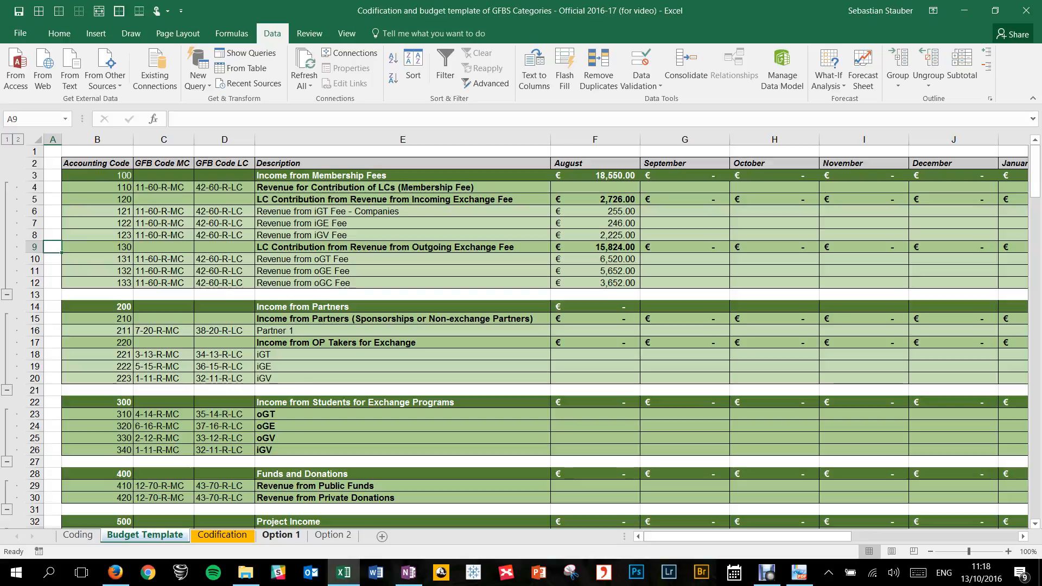
left_click(281, 535)
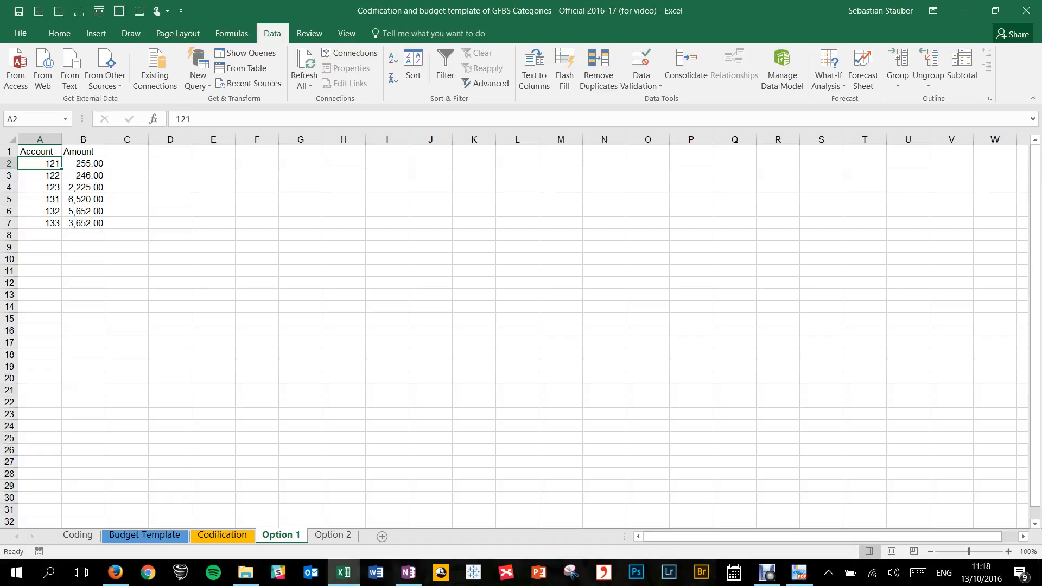
left_click(332, 535)
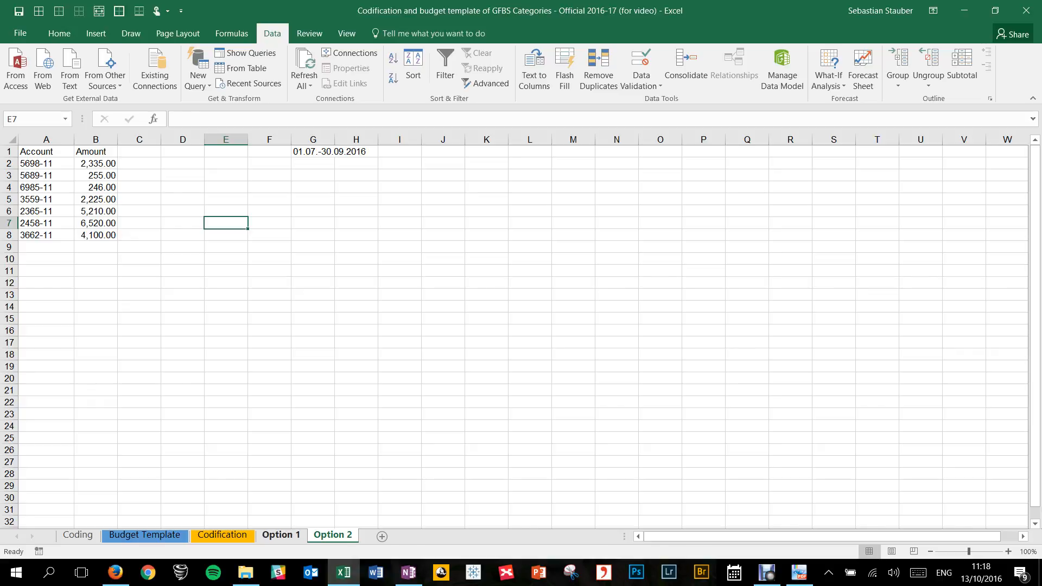
left_click(281, 535)
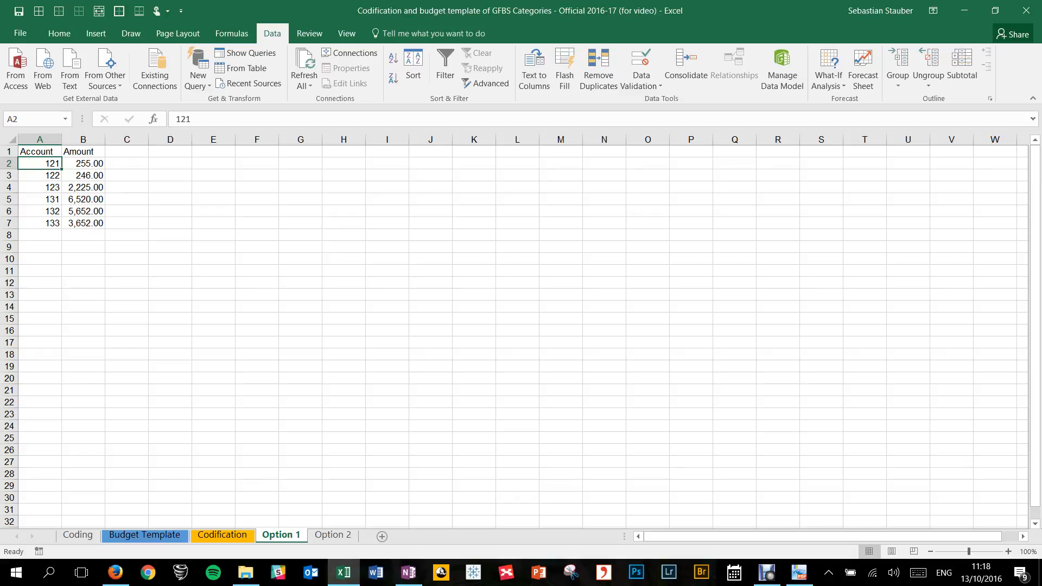
key("ctrl+Page_Down")
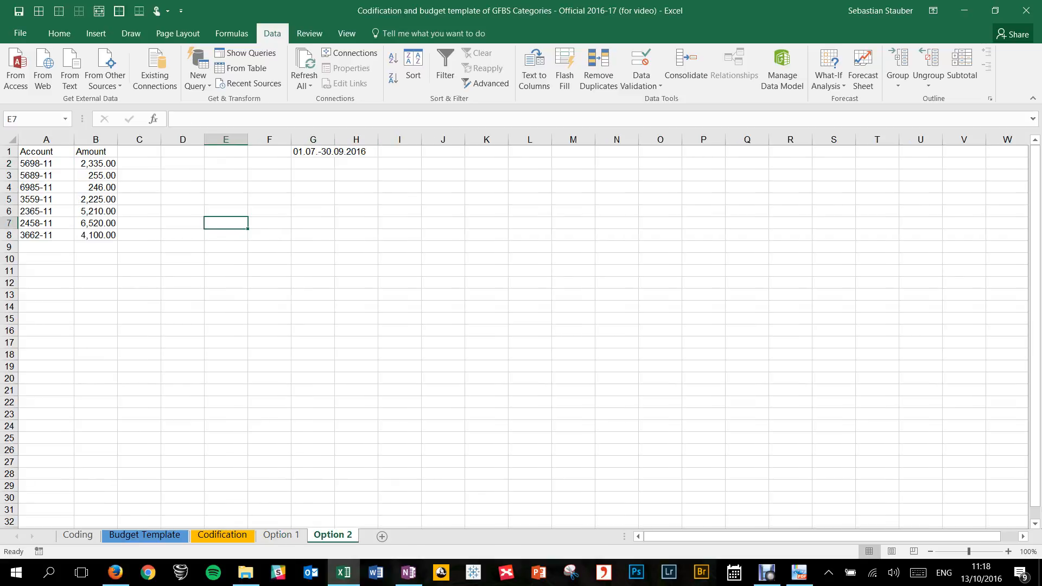
key("ctrl+Page_Up")
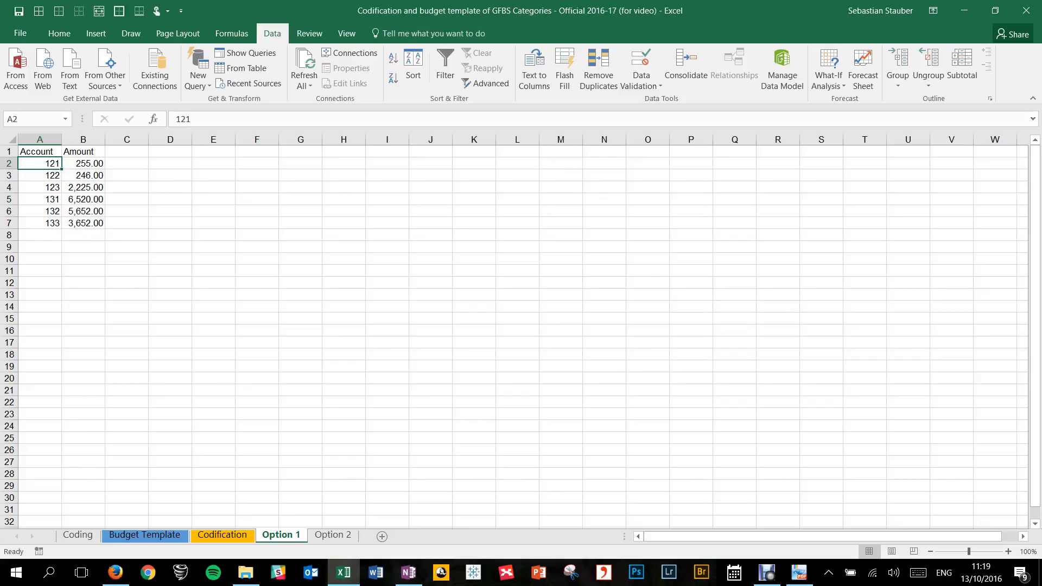
key("Right")
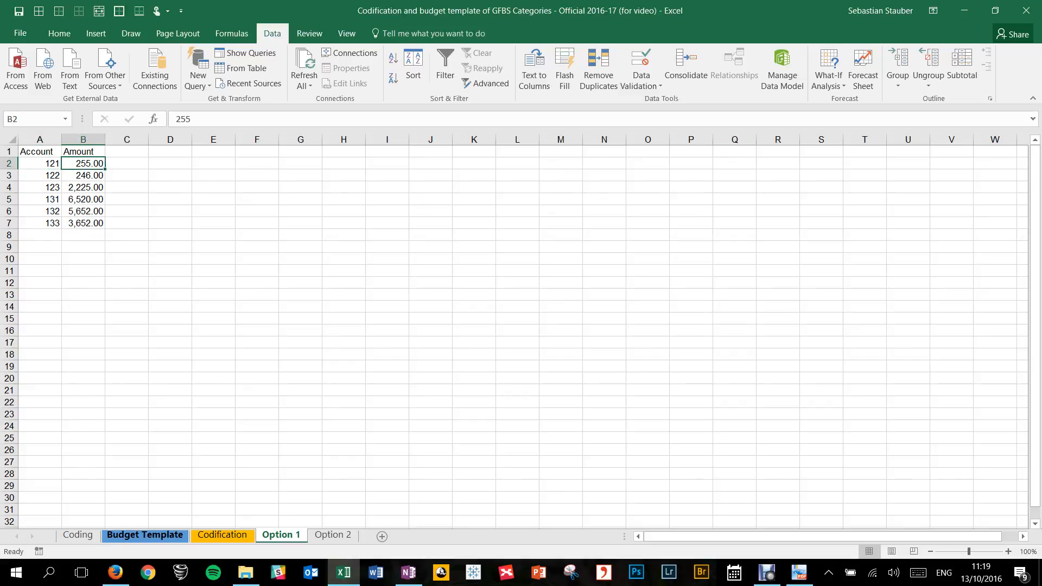
Step: Clear the August cell F6 on the Budget Template sheet and start a VLOOKUP formula with B6 as the lookup value
left_click(145, 535)
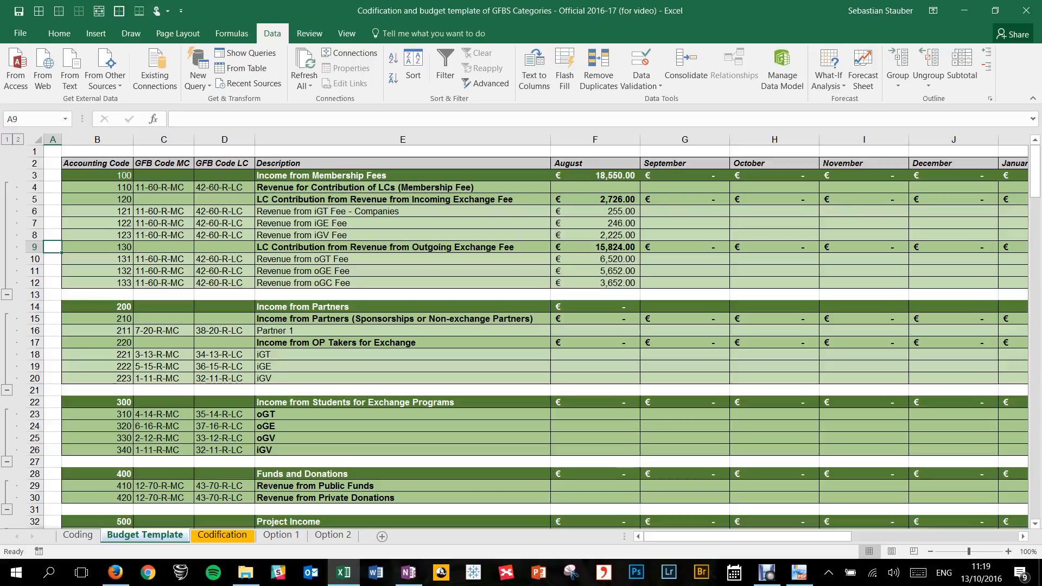
left_click(595, 211)
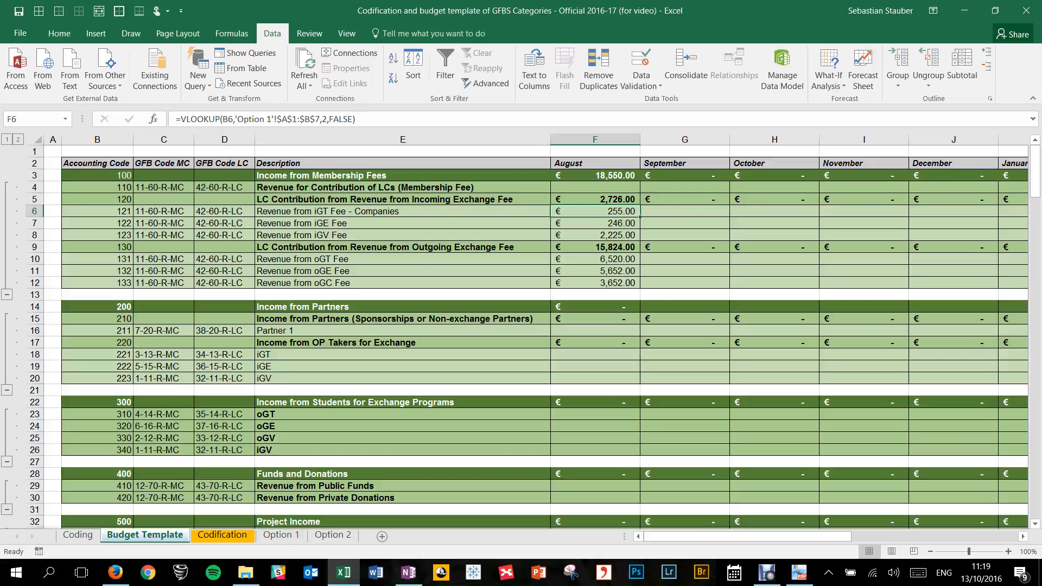
key("Delete")
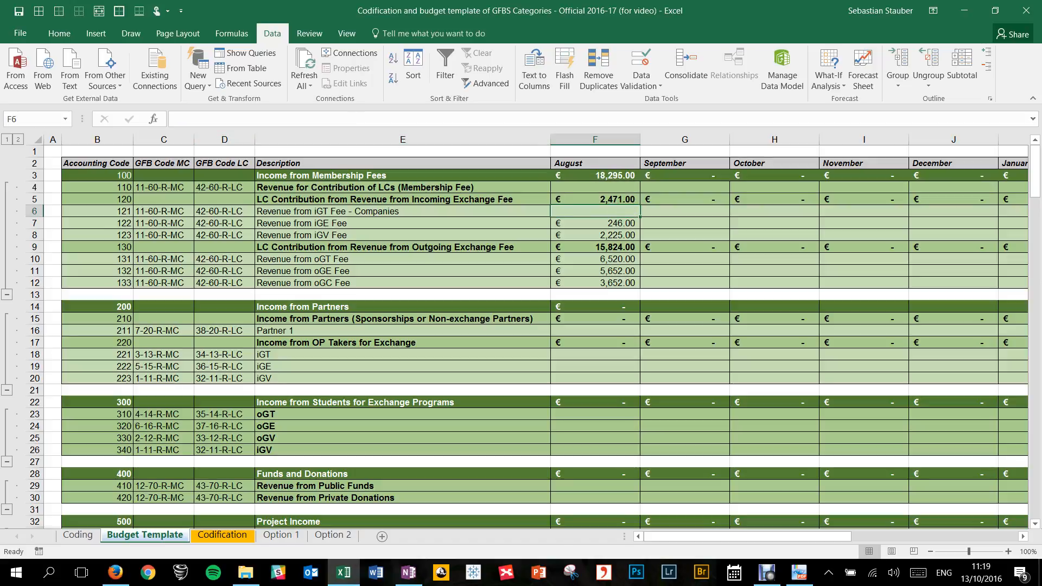
type("=")
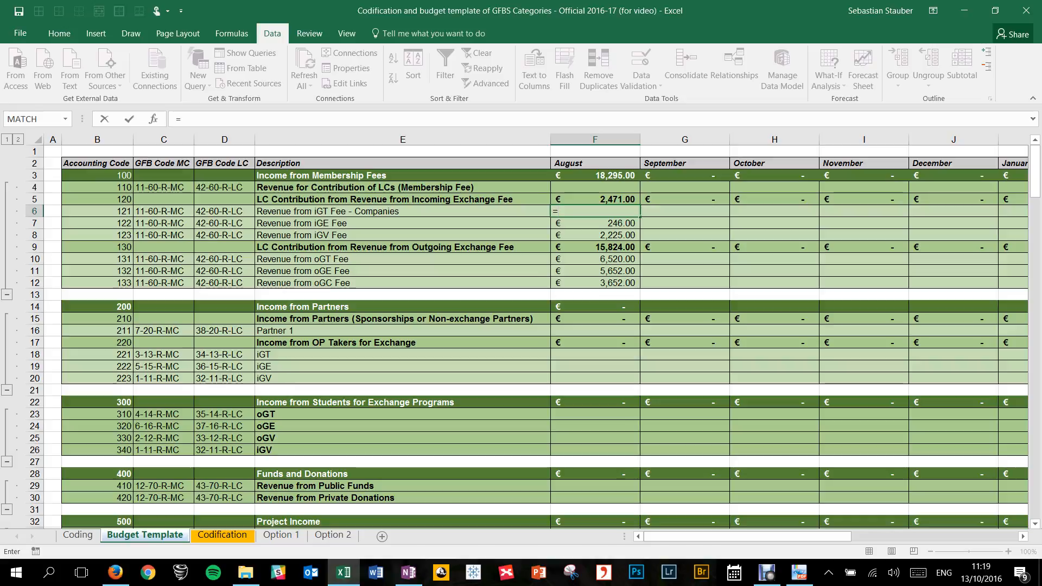
type("VLOOKUP(")
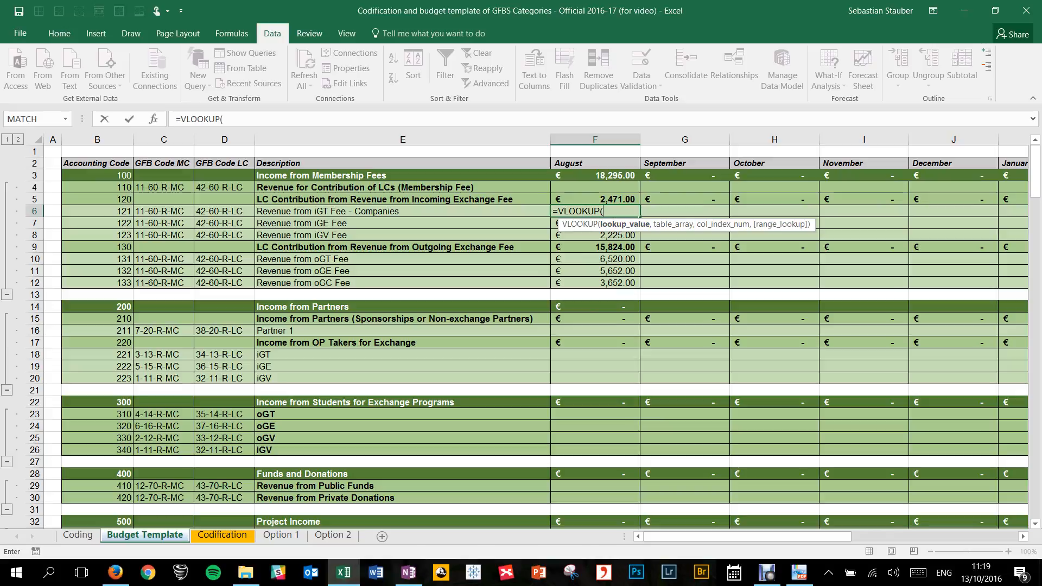
left_click(97, 211)
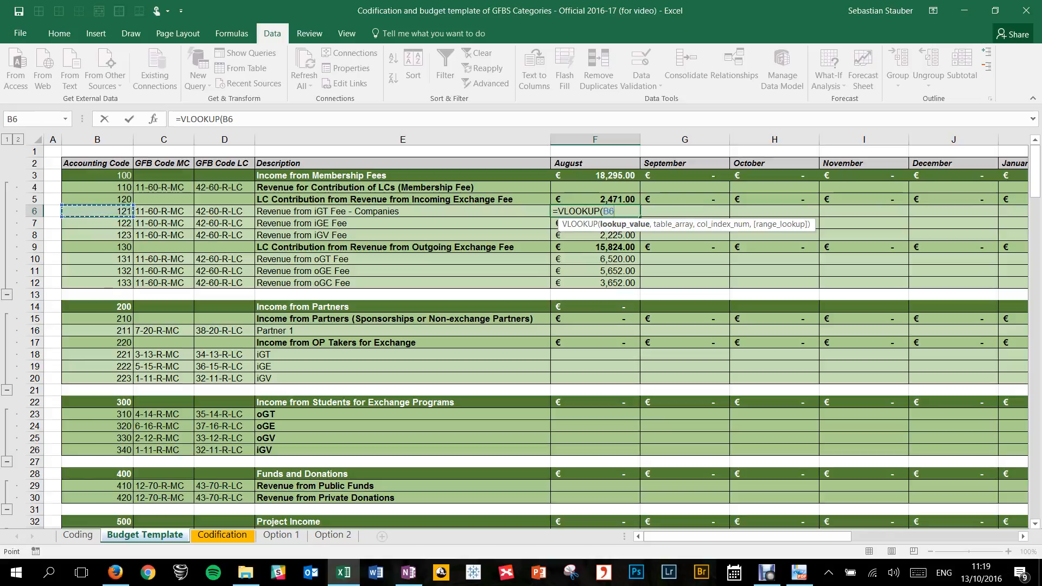
type(",")
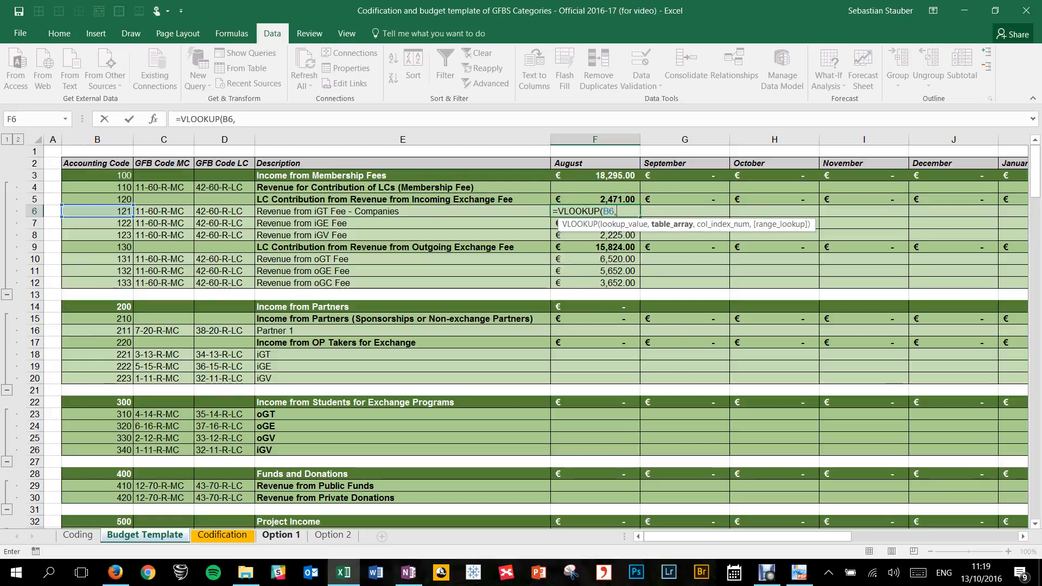
Step: Set the VLOOKUP table array to the absolute range $A$1:$B$7 on the Option 1 sheet
left_click(280, 535)
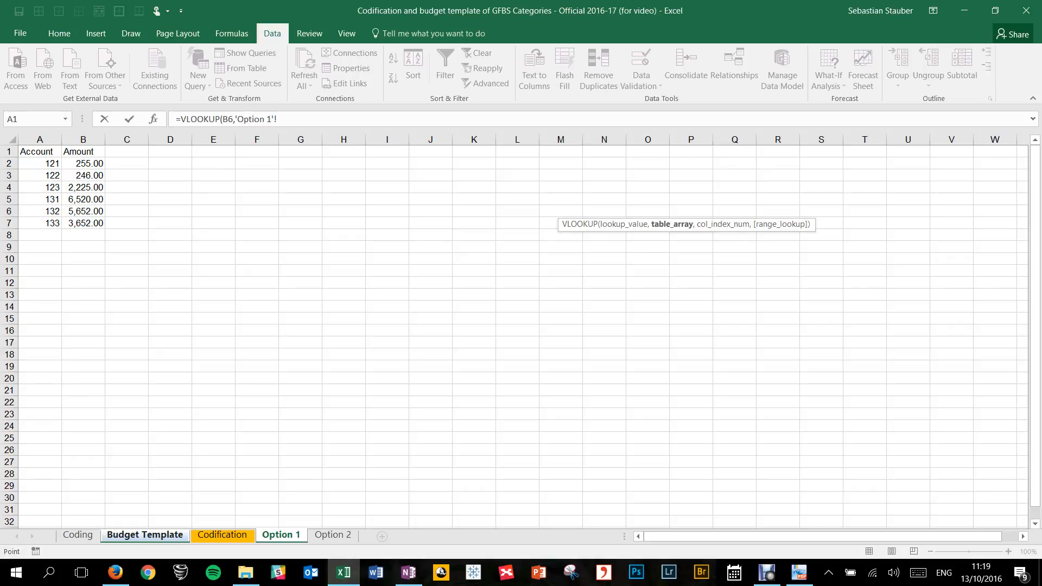
left_click_drag(33, 152, 100, 223)
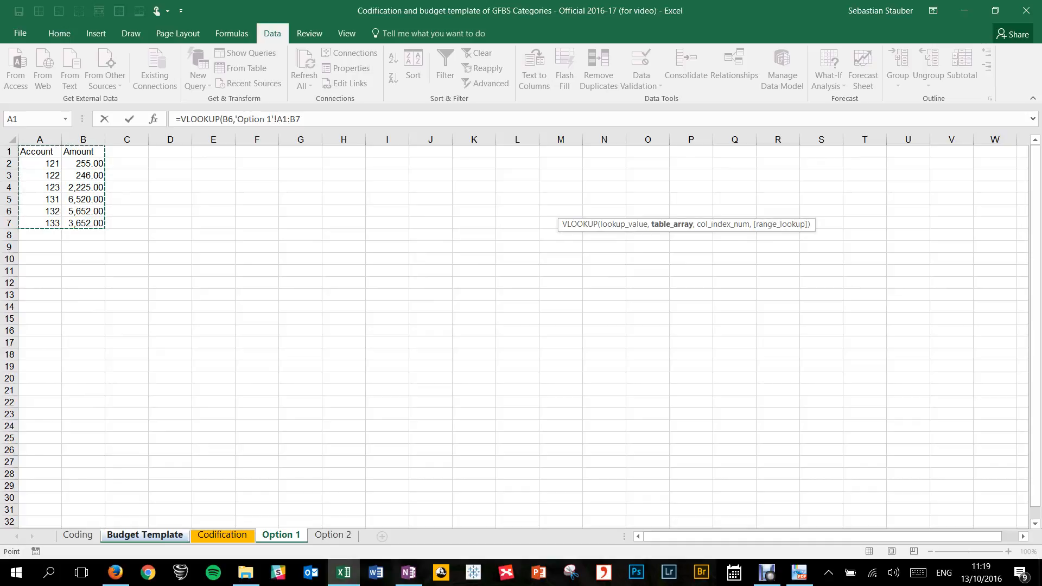
key("F4")
type(",")
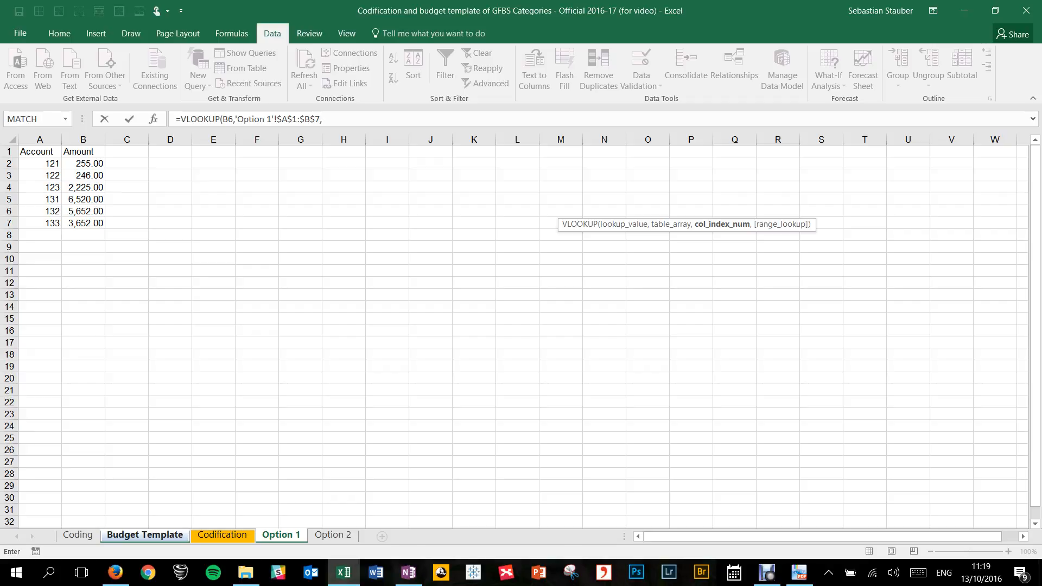
Step: Complete the VLOOKUP with column index 2 and FALSE for an exact match, and enter the formula
key("F2")
type("2,")
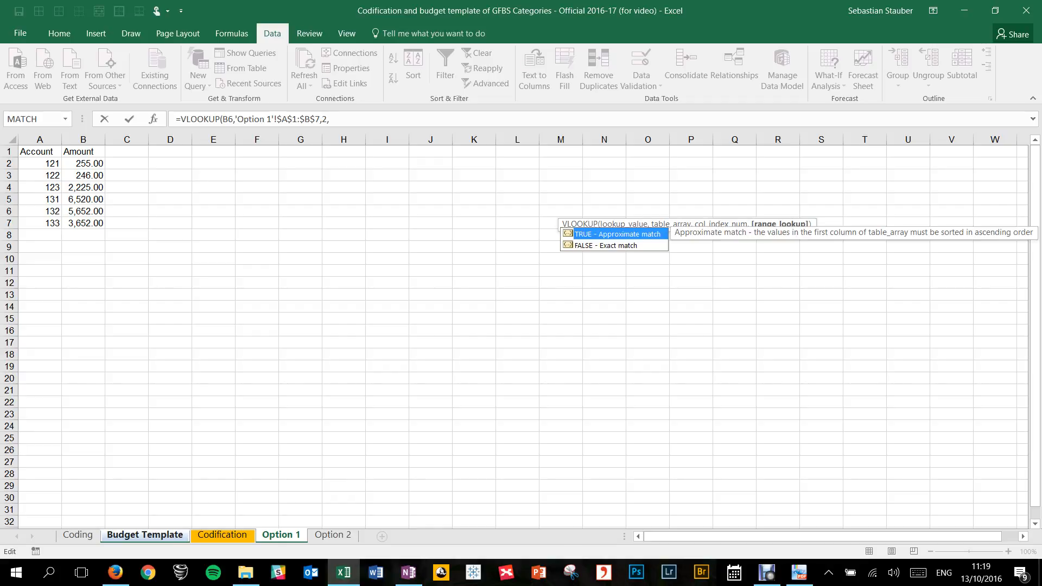
key("Down")
key("Tab")
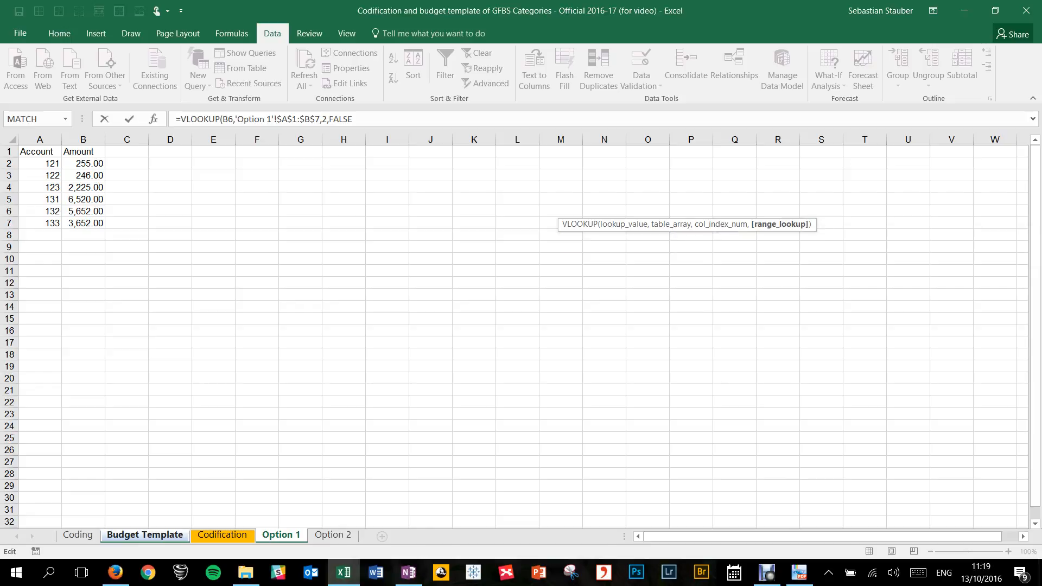
type(")")
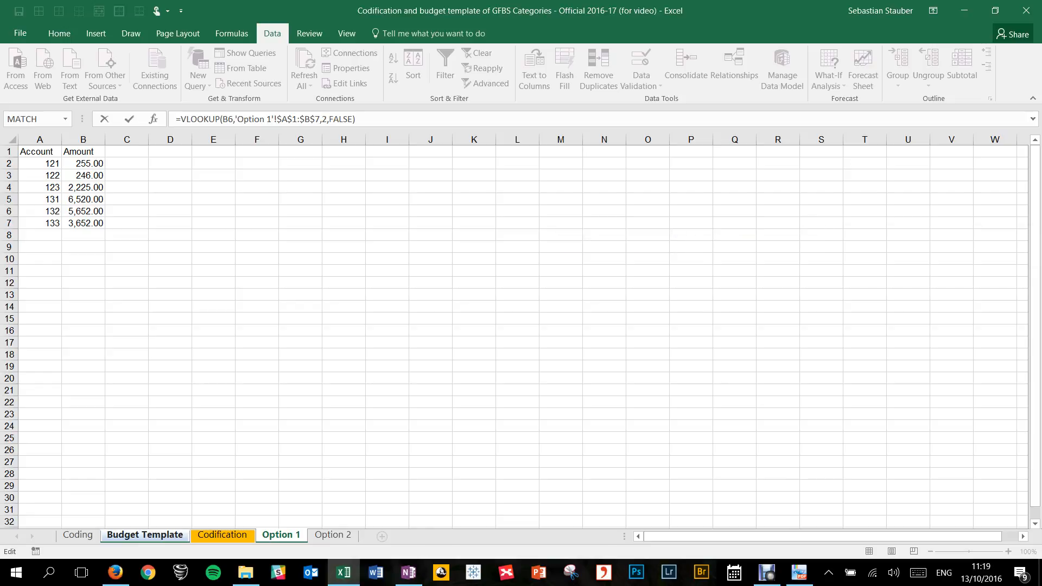
key("Return")
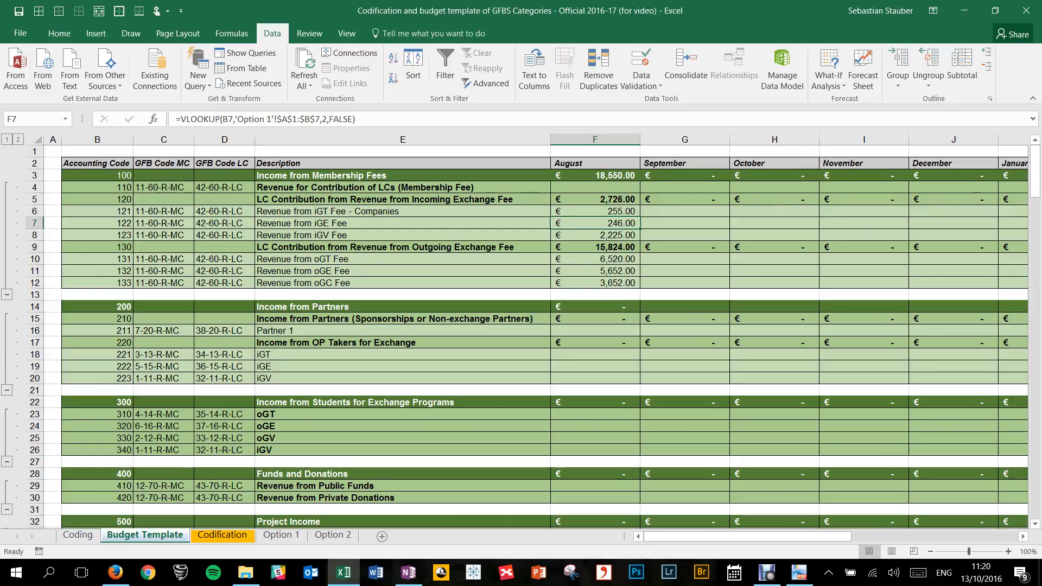
left_click(281, 534)
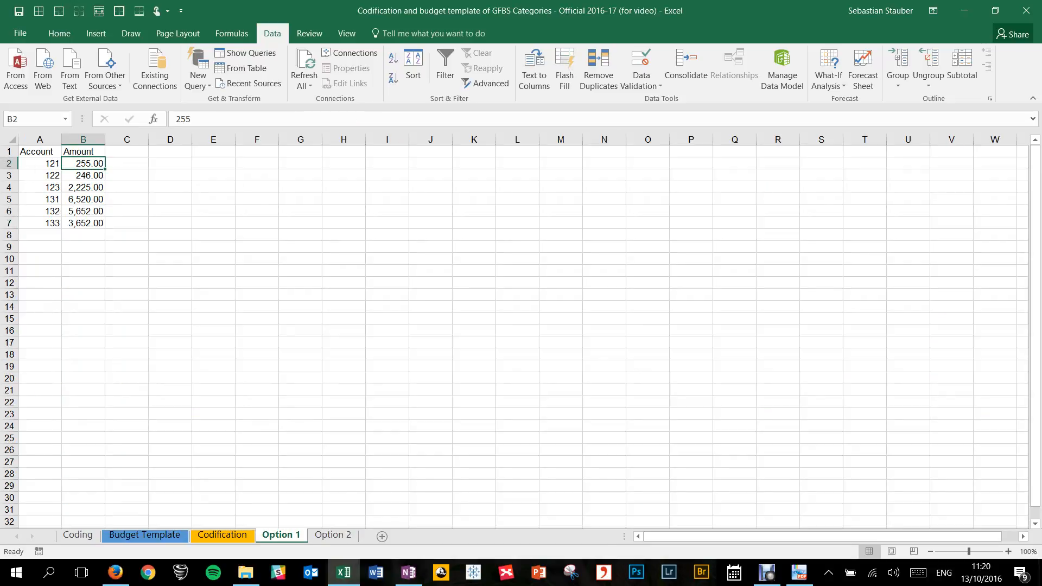
left_click(144, 534)
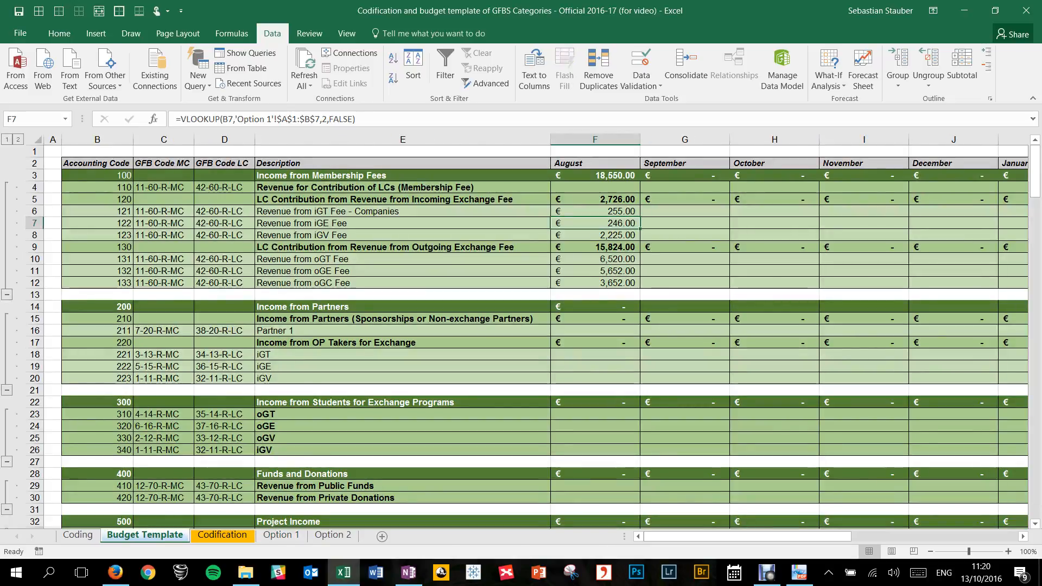
double_click(556, 223)
left_click(567, 212)
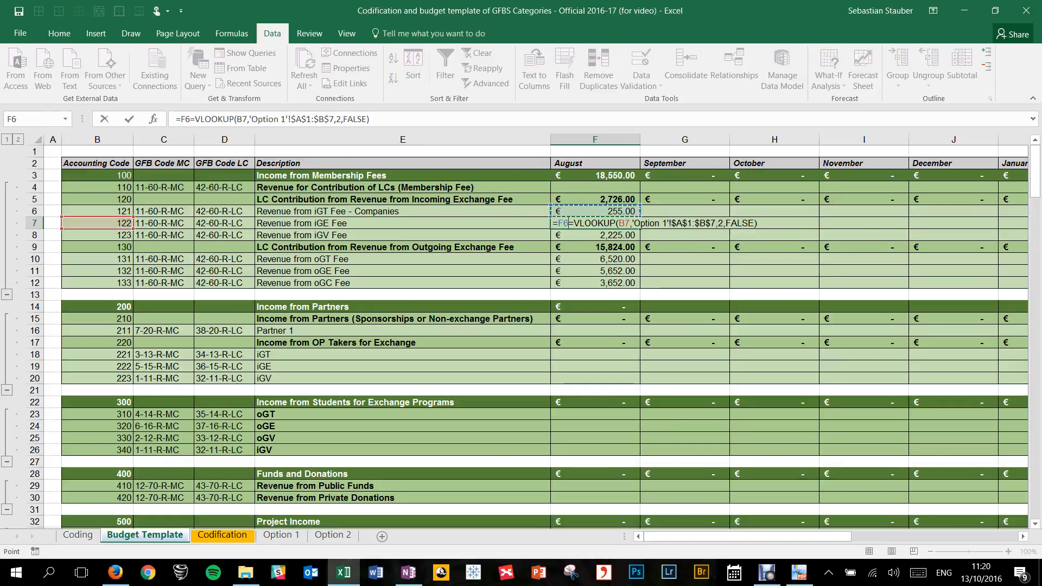
key("Escape")
Step: Fill the VLOOKUP formula from F6 down through F8 in the August column
left_click(567, 212)
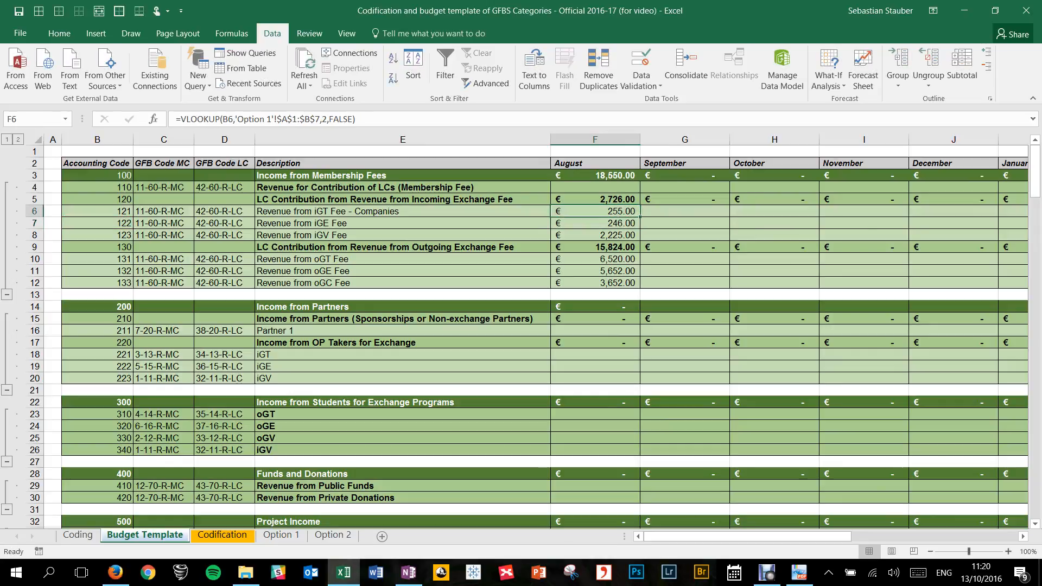
left_click_drag(640, 217, 639, 241)
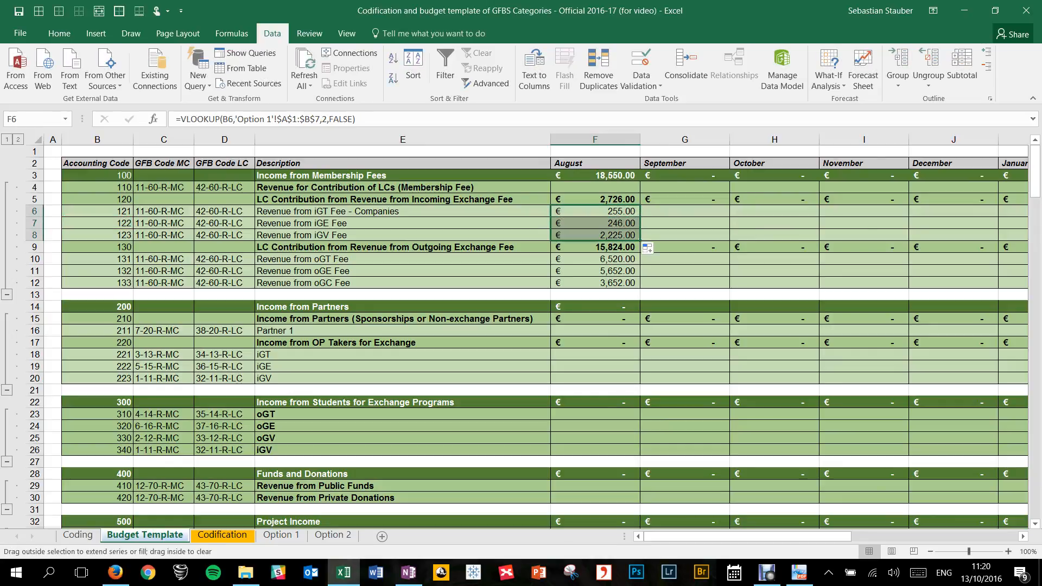
Step: Copy the VLOOKUP formula from F7 into the August cells F16, F18, F19 and F20 under Income from Partners
left_click(595, 223)
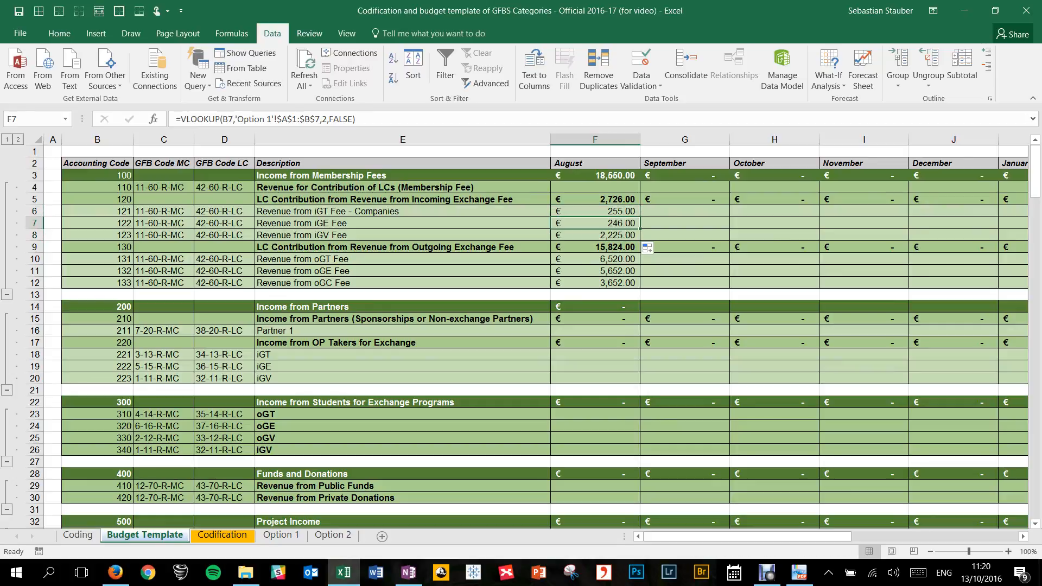
key("ctrl+c")
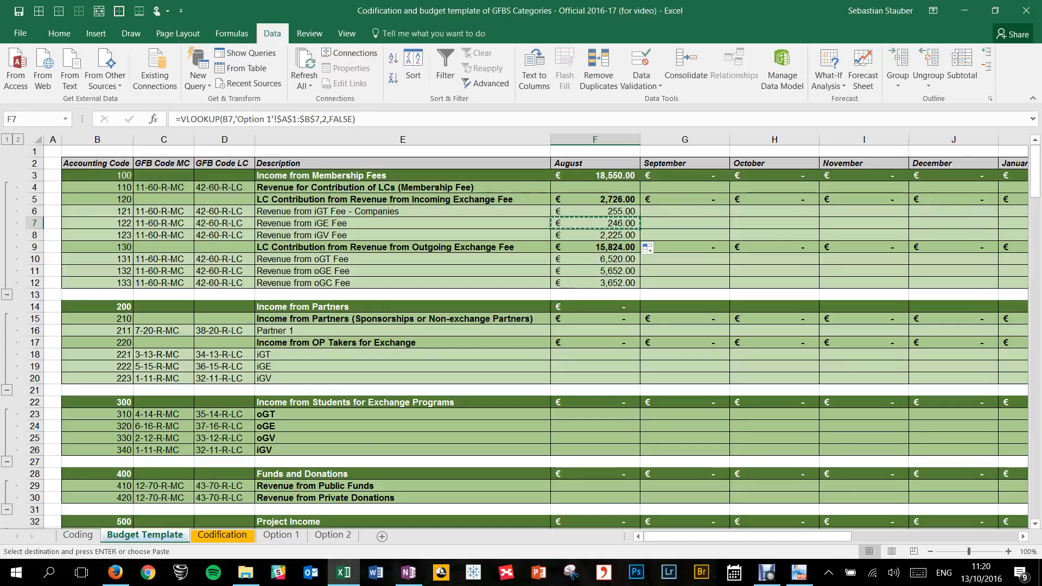
left_click(595, 331)
left_click(595, 355, "ctrl")
left_click(595, 367, "ctrl")
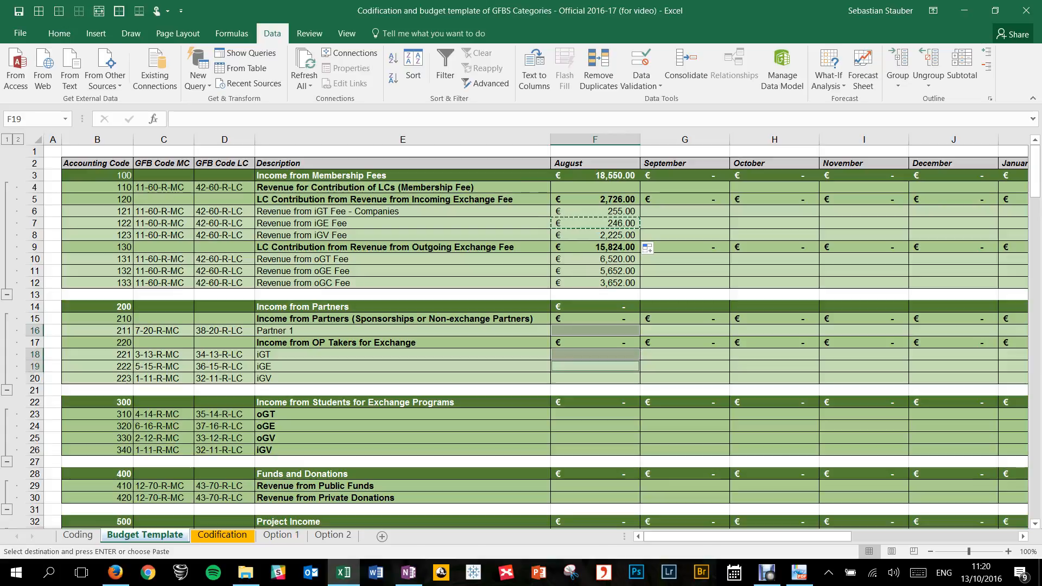
left_click(594, 378, "ctrl")
key("ctrl+v")
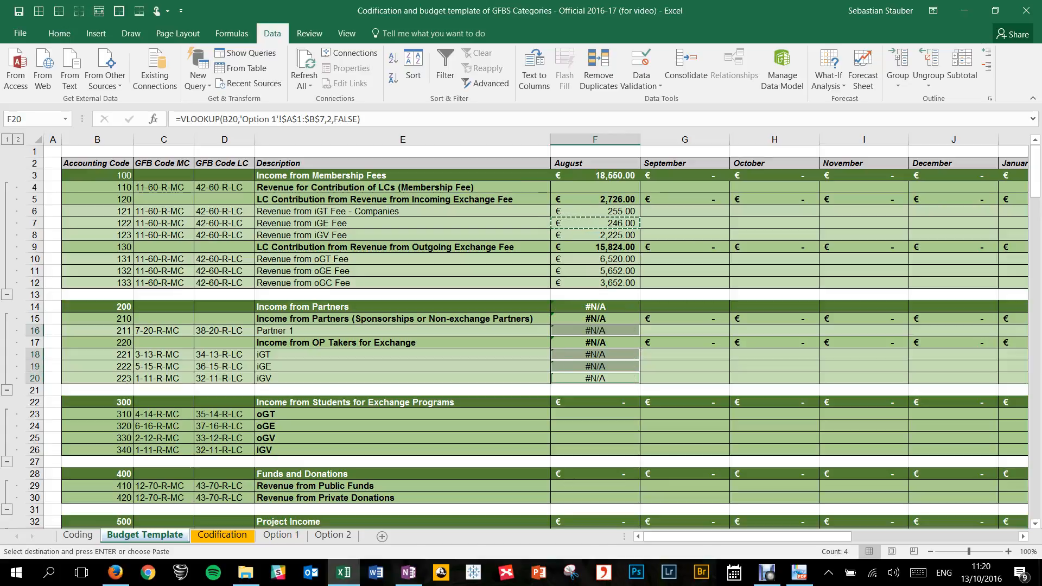
key("Escape")
left_click(594, 319)
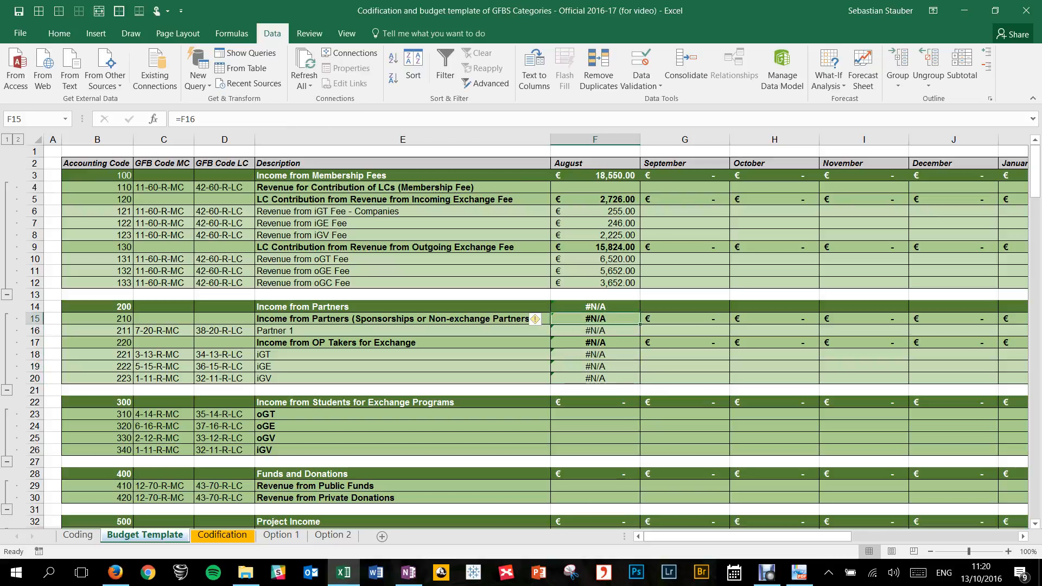
Step: Review the Option 1 amounts, the August column of the Budget Template and the GFB codes with descriptions on the Codification sheet
left_click(281, 535)
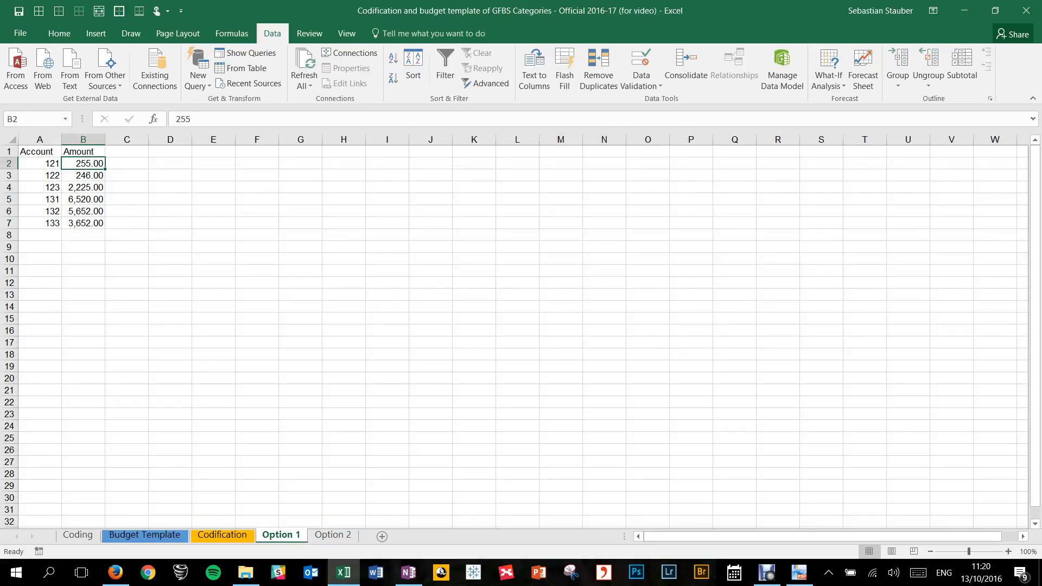
left_click(145, 535)
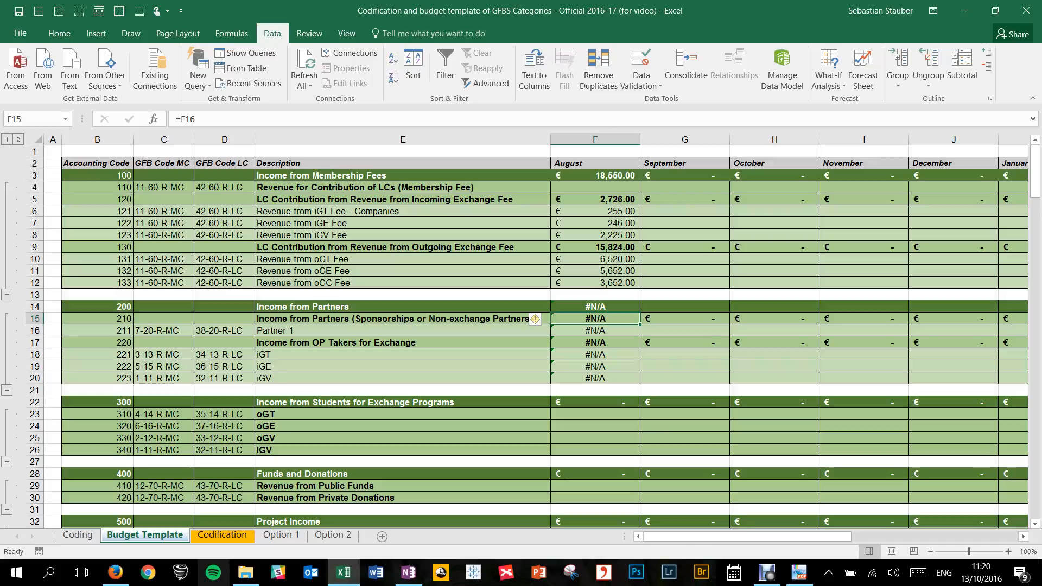
key("ctrl+Page_Down")
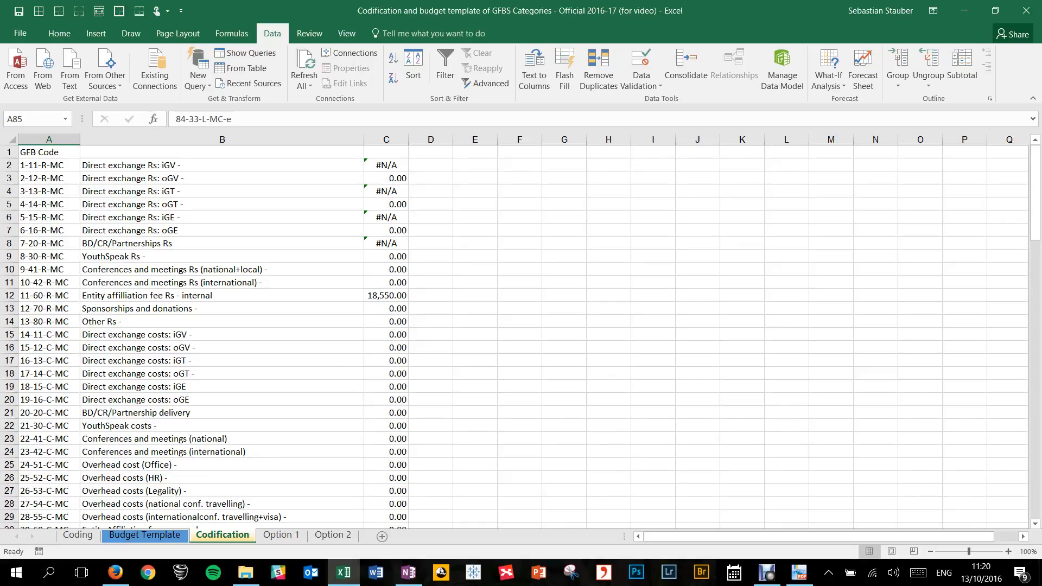
left_click(49, 165)
left_click(49, 178)
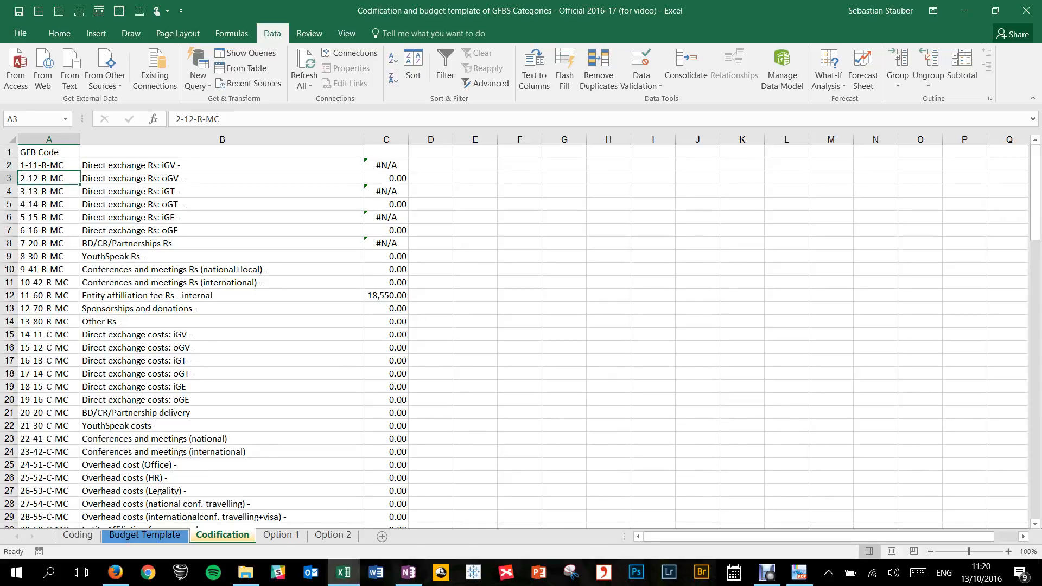
left_click(49, 217)
left_click(222, 230)
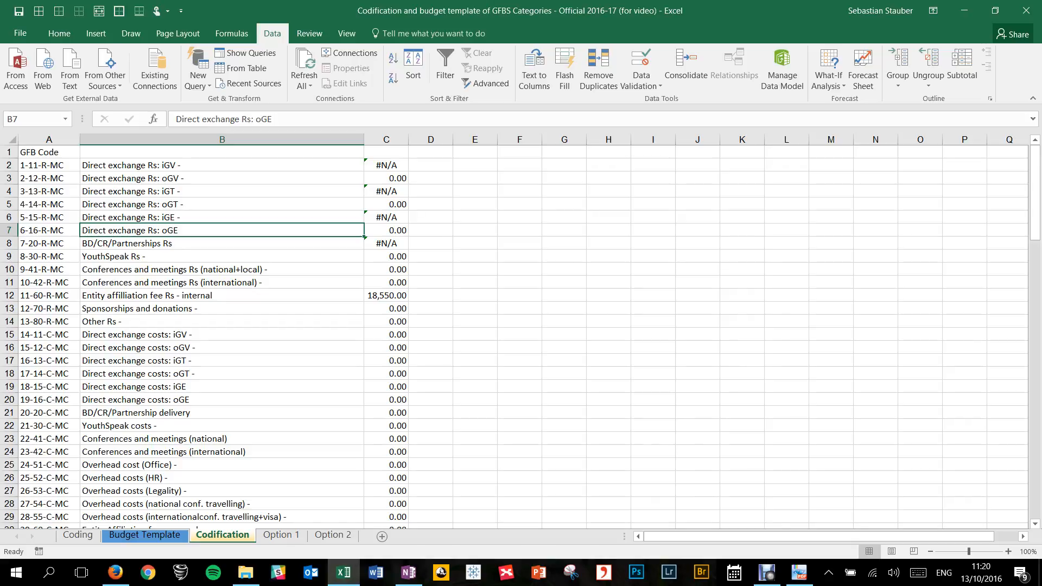
Step: Check the GFB Code MC column on the Budget Template, and start a SUMIFS formula in cell D2 of the Codification sheet
left_click(430, 165)
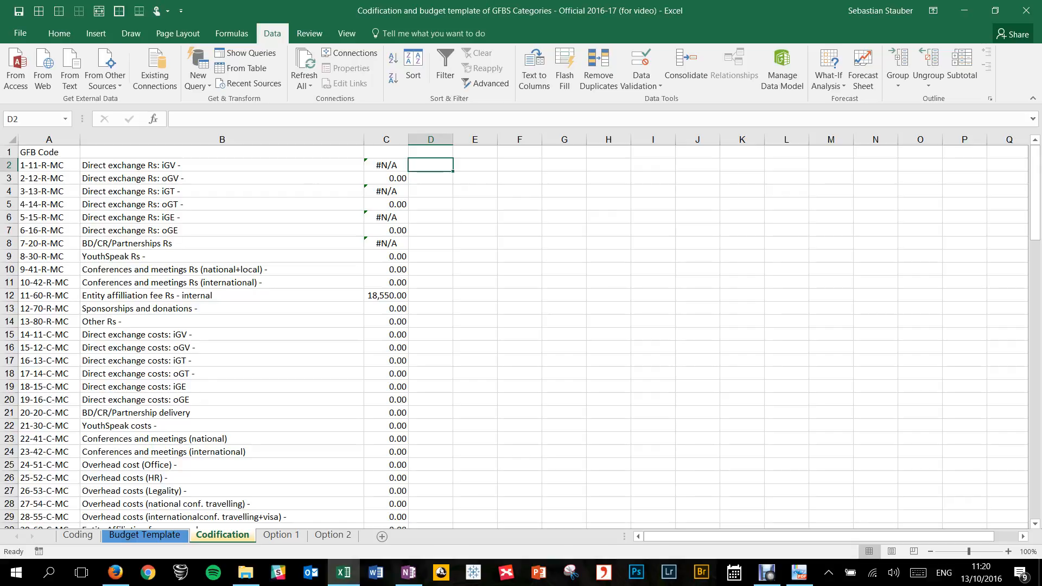
left_click(145, 535)
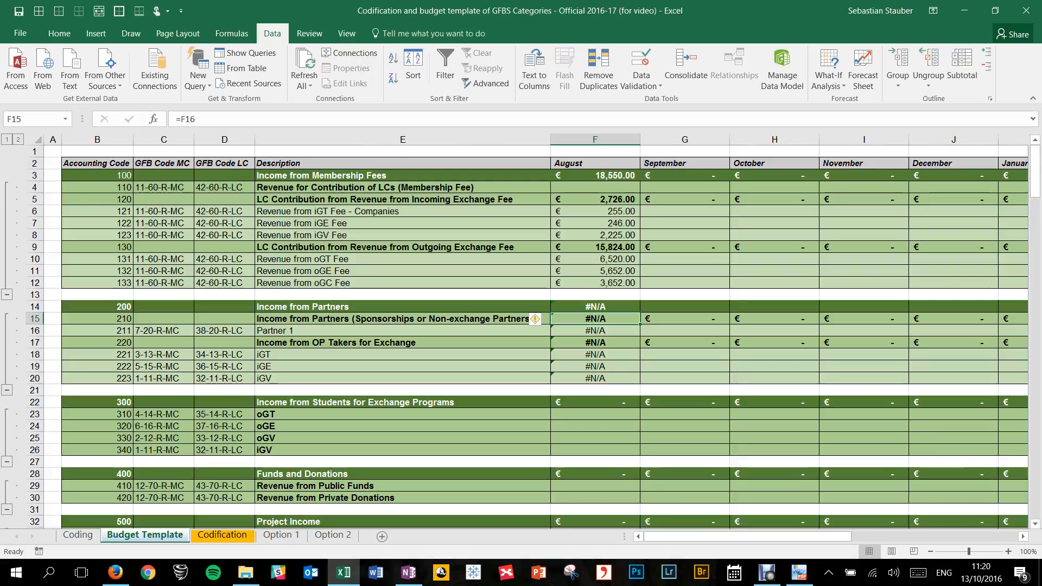
left_click(164, 211)
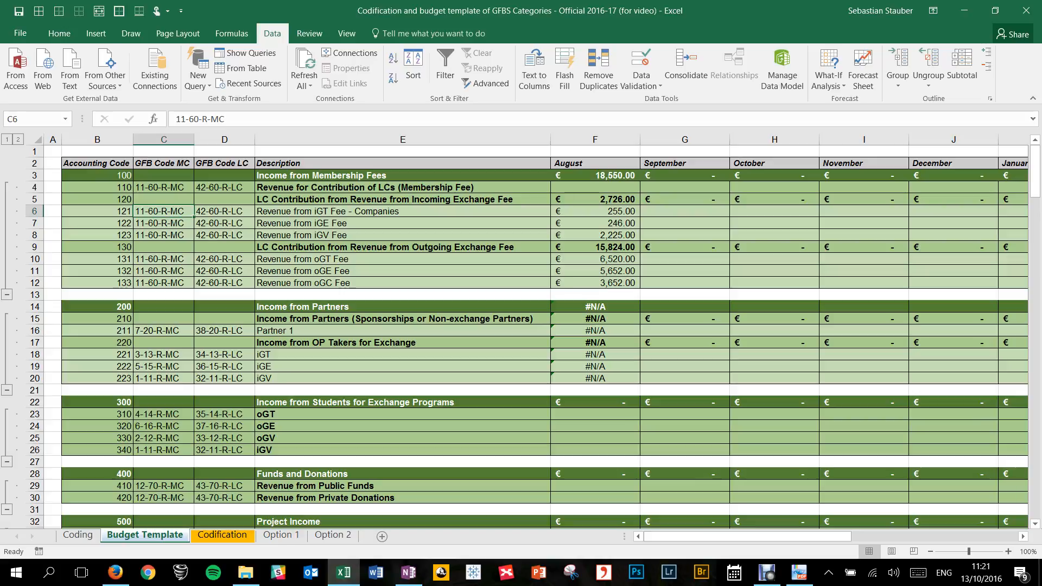
key("ctrl+Page_Down")
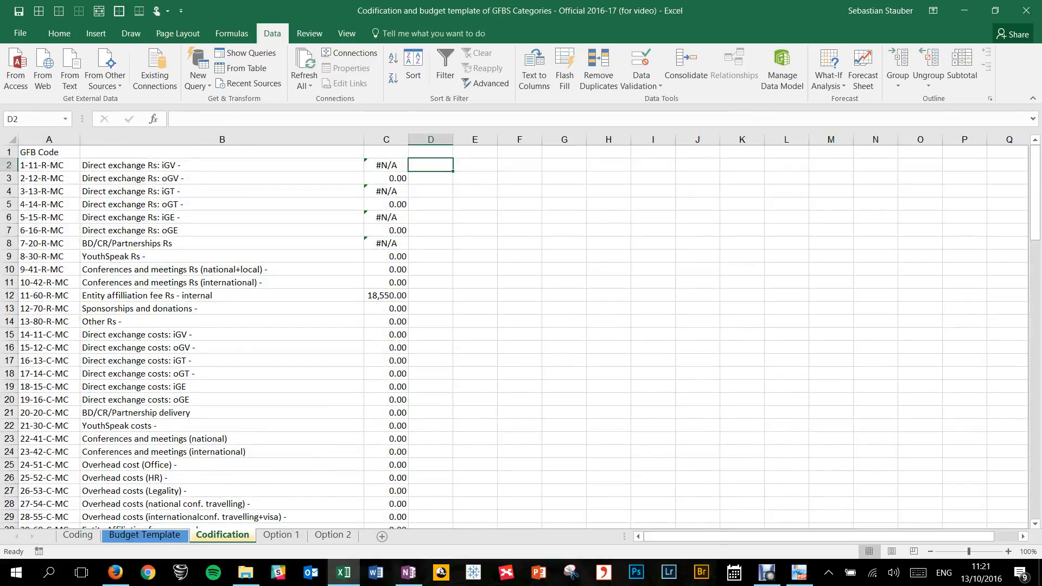
type("=sum")
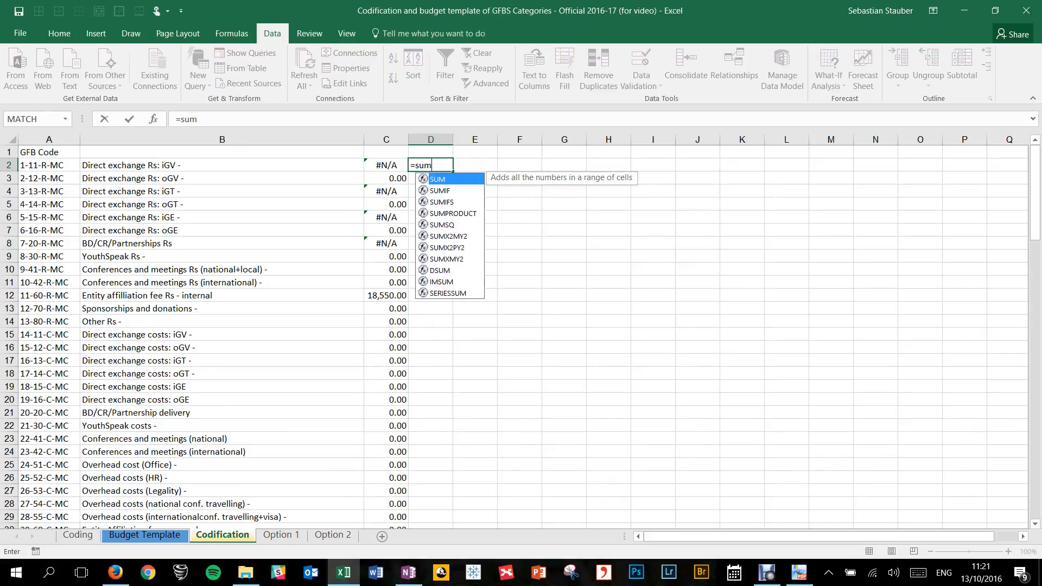
type("ifs")
key("Tab")
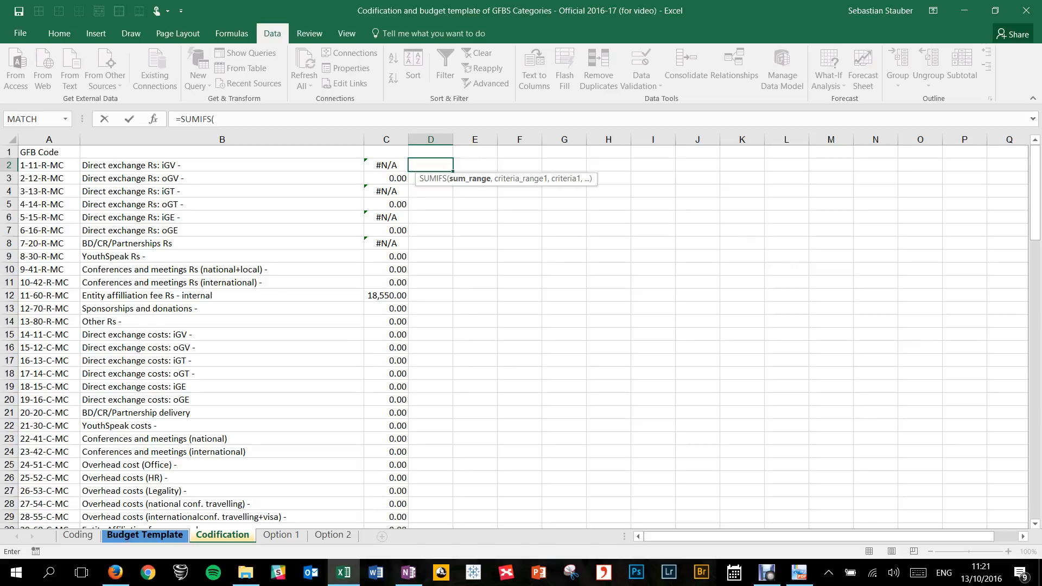
Step: Set the SUMIFS sum range to the absolute August range $F$3:$F$209 on the Budget Template sheet
left_click(144, 535)
left_click_drag(624, 176, 636, 460)
scroll(636, 460, "up", 3)
scroll(636, 460, "up", 20)
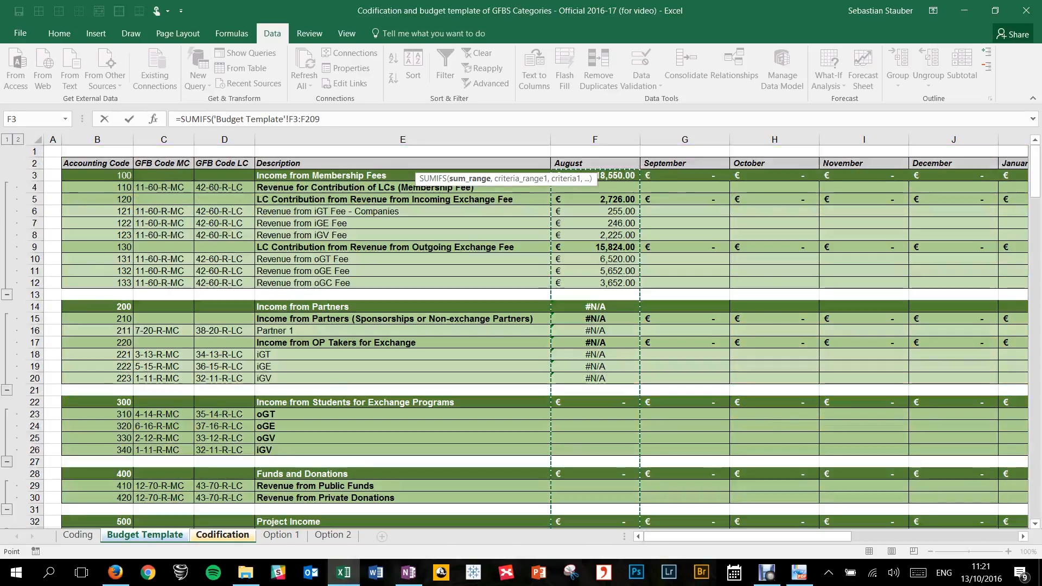
key("F4")
type(",")
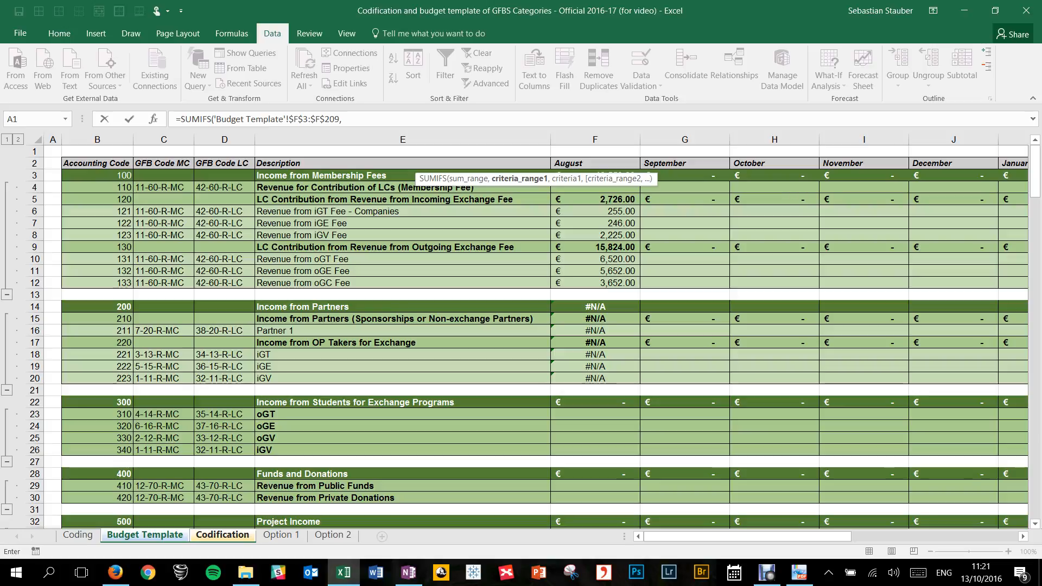
Step: Set the SUMIFS criteria range to the absolute GFB Code MC range $C$3:$C$209 on the Budget Template sheet
left_click_drag(163, 175, 191, 467)
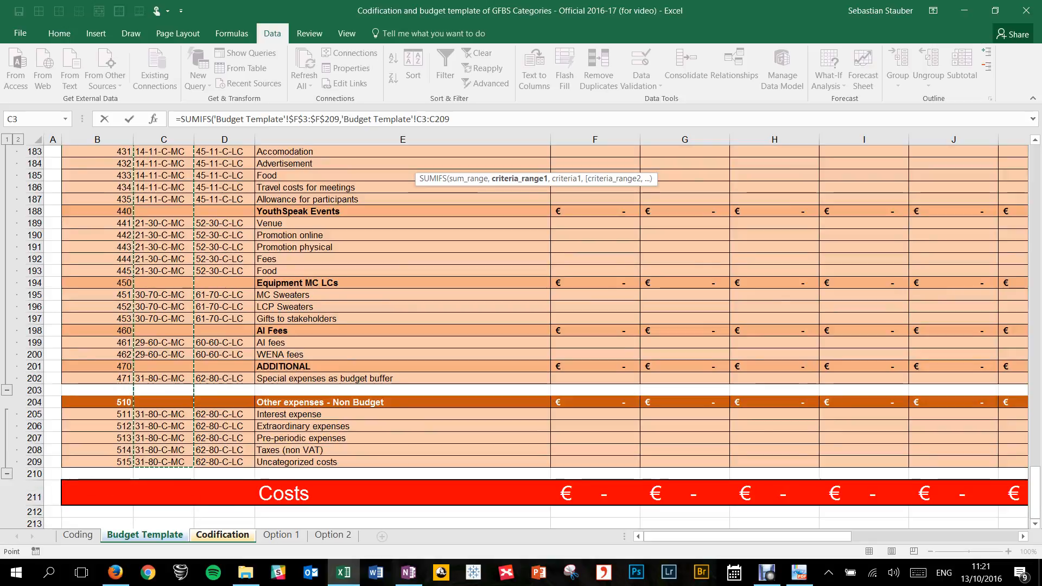
key("F4")
type(",")
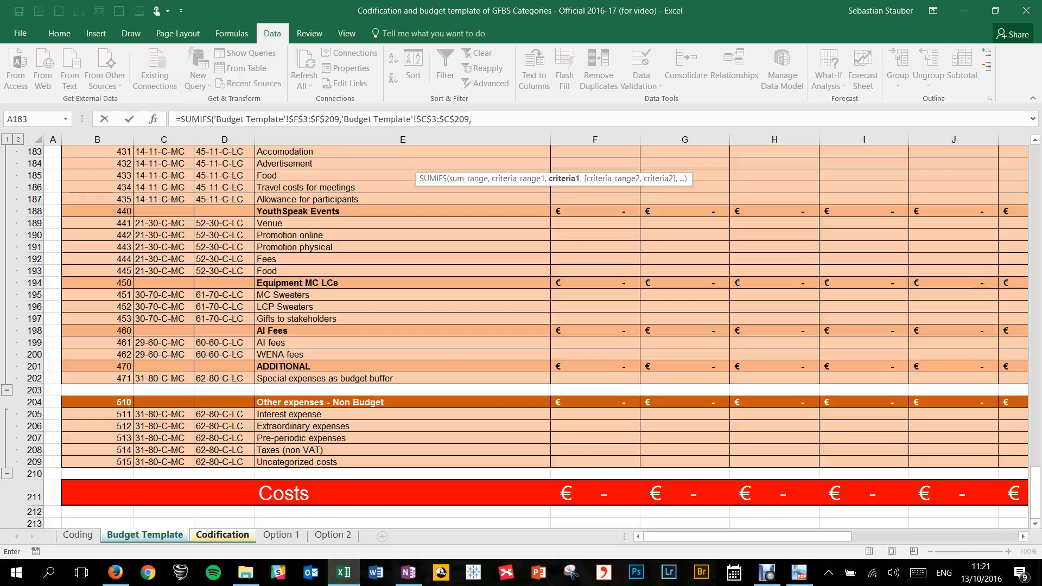
Step: Use the GFB code in Codification cell A2 as the SUMIFS criterion, close the formula and enter it
left_click(222, 535)
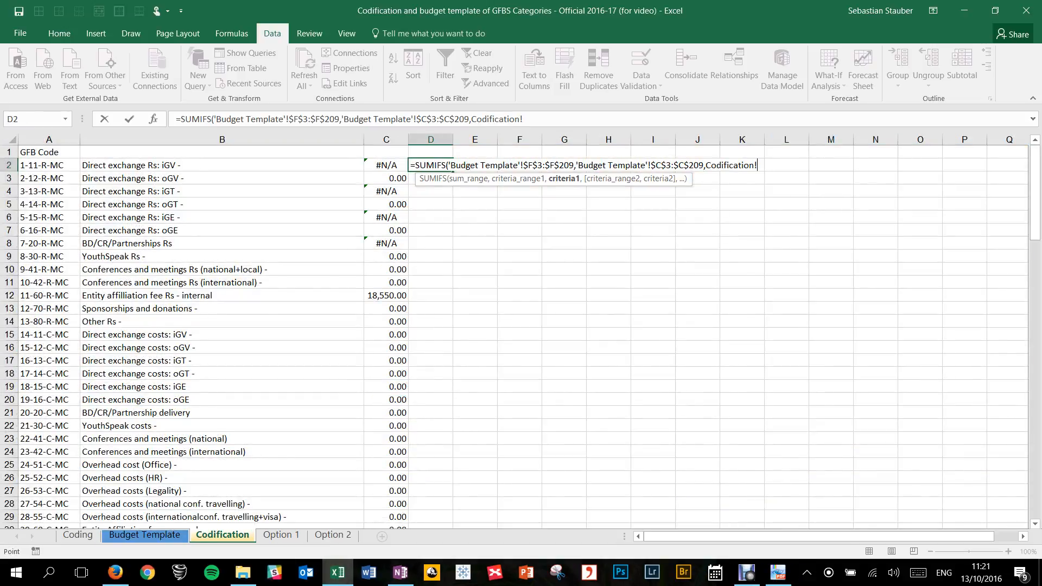
left_click(48, 166)
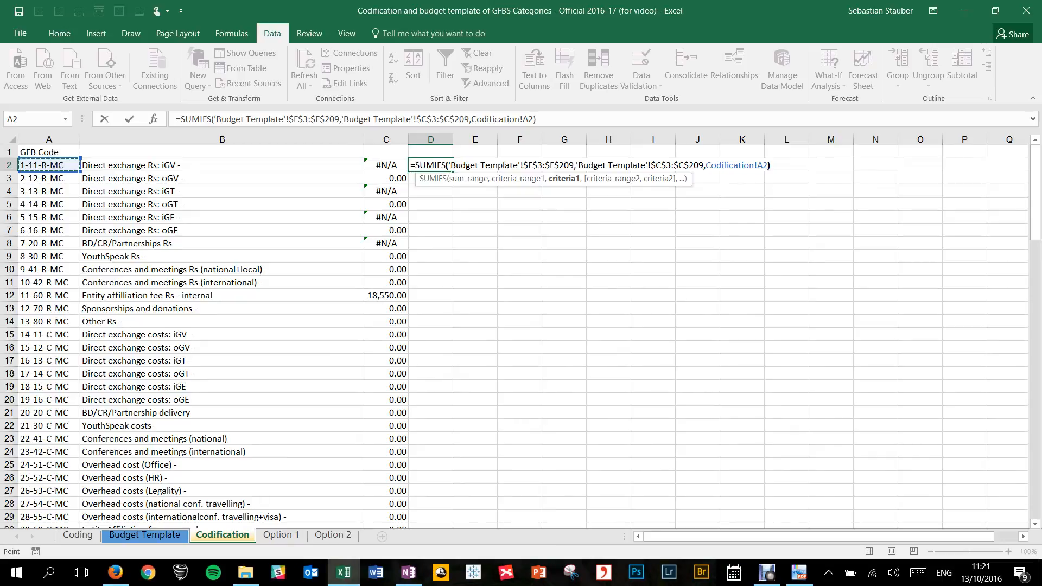
type(")")
key("Return")
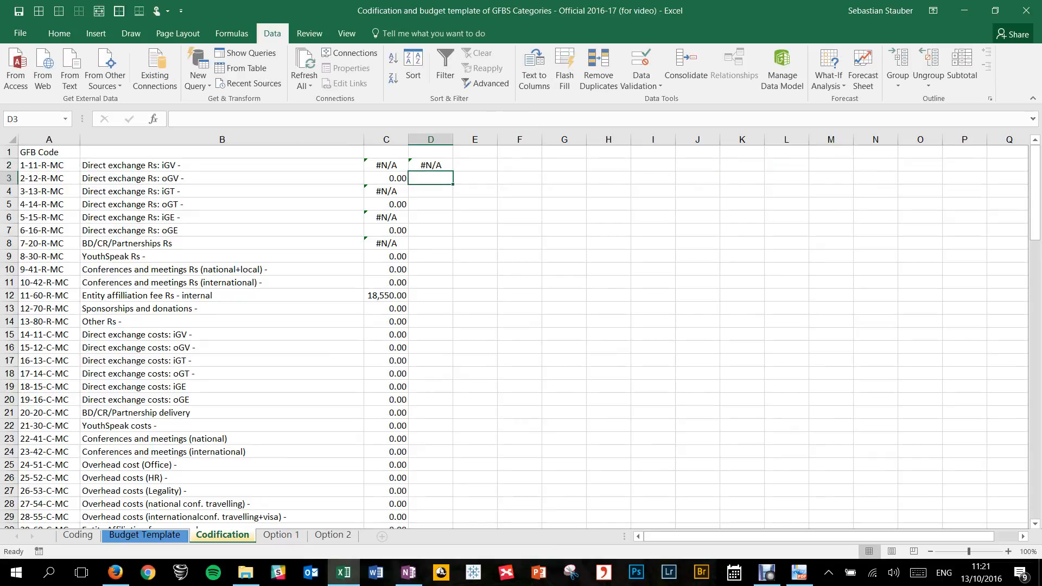
Step: Fill the SUMIFS formula from D2 down column D, and format D12 with a thousands separator and two decimals
left_click(431, 165)
double_click(452, 171)
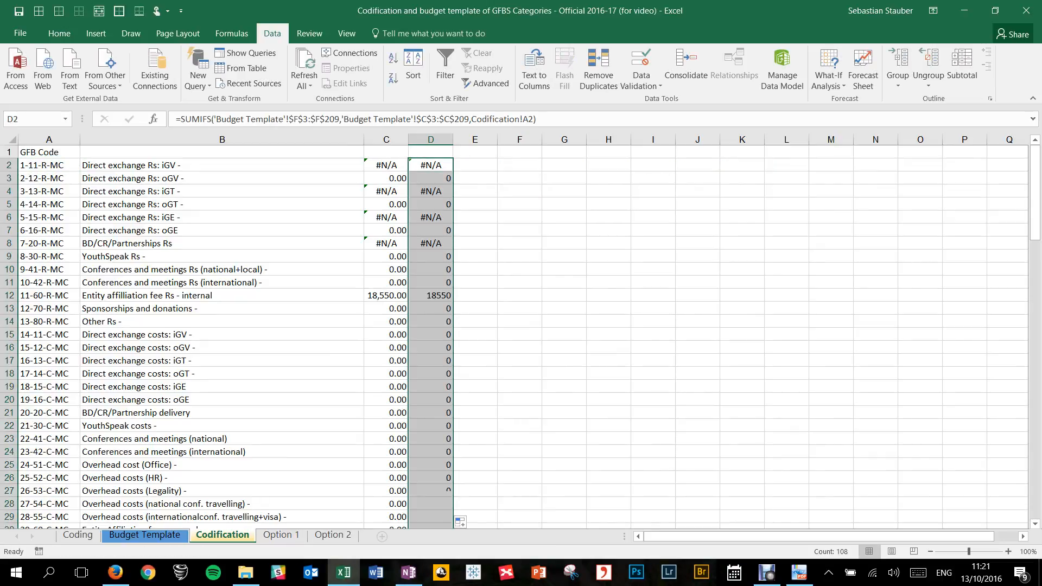
left_click(431, 296)
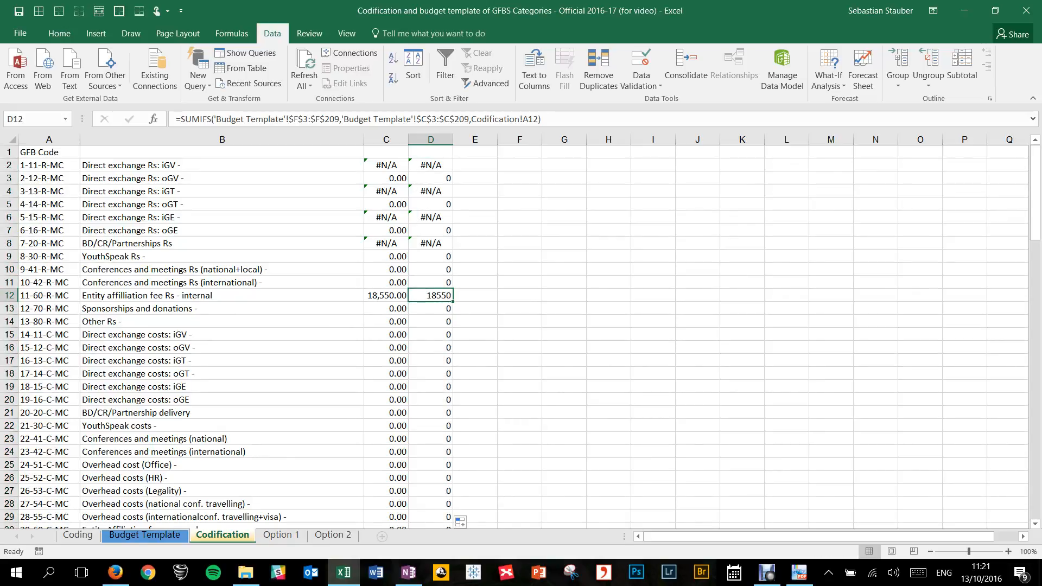
key("ctrl+shift+1")
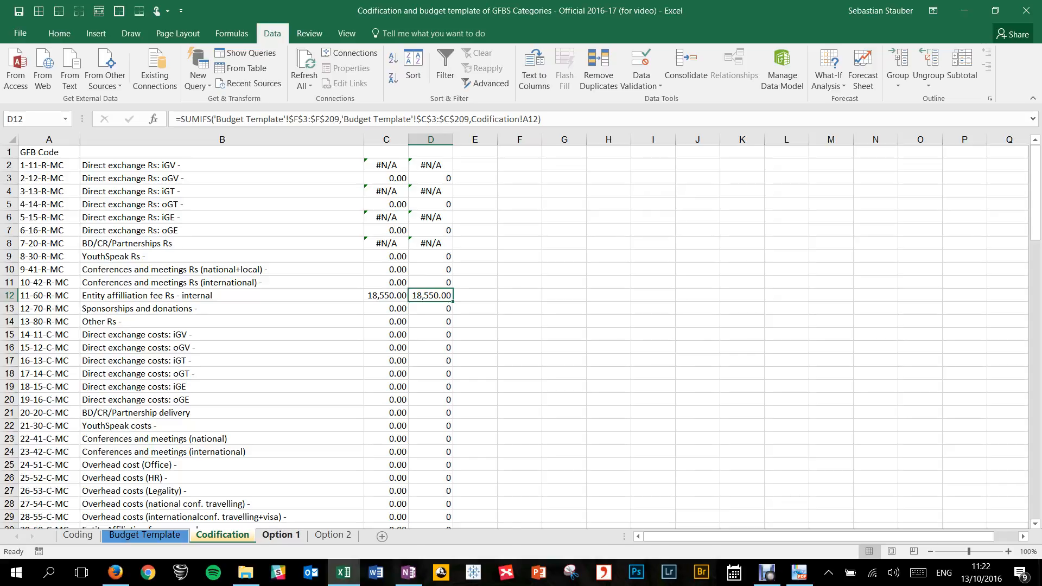
Step: Insert a blank column before the Amount column on the Option 2 sheet
left_click(281, 535)
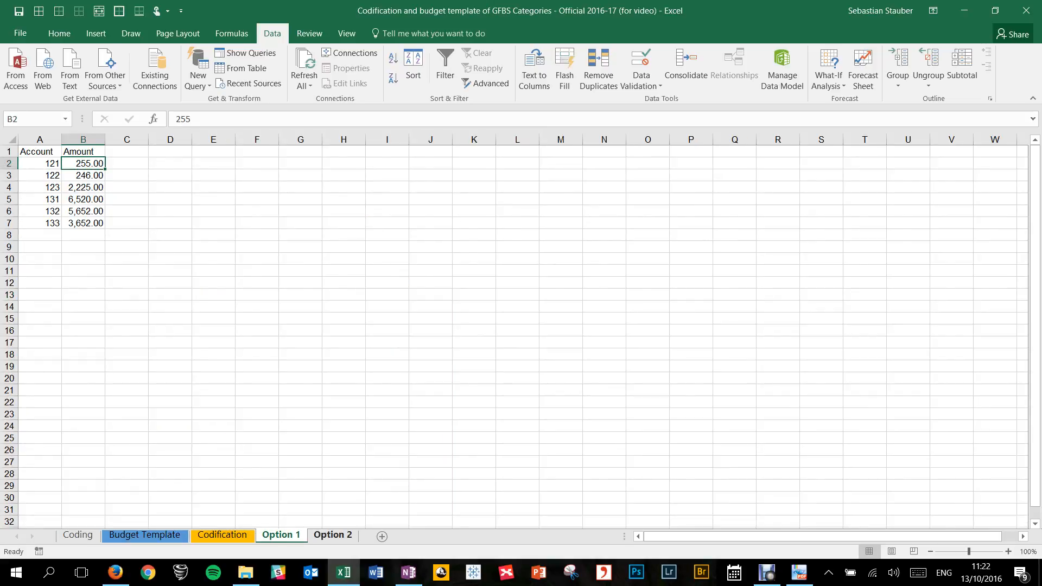
left_click(333, 535)
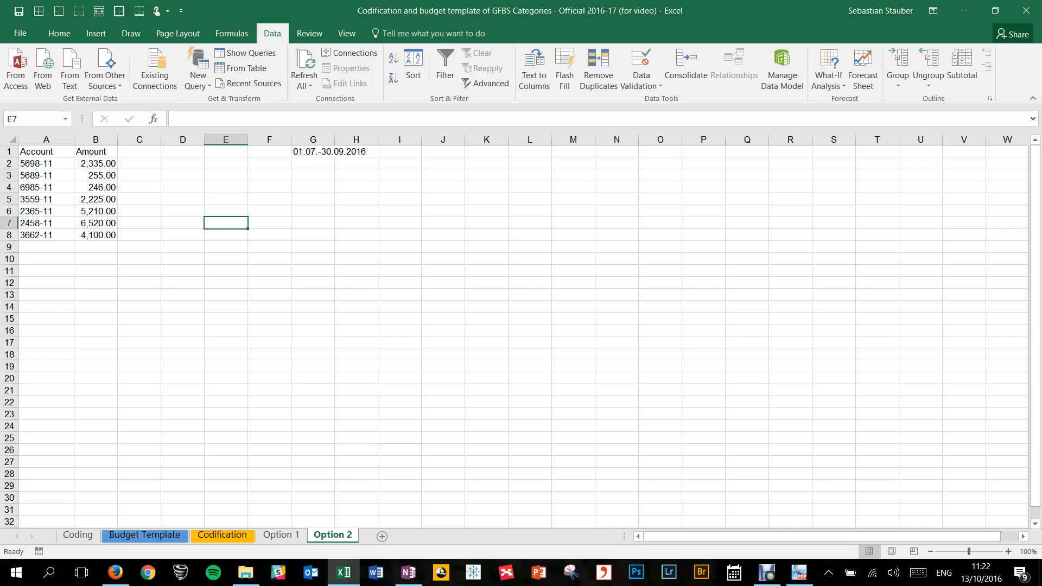
left_click(95, 139)
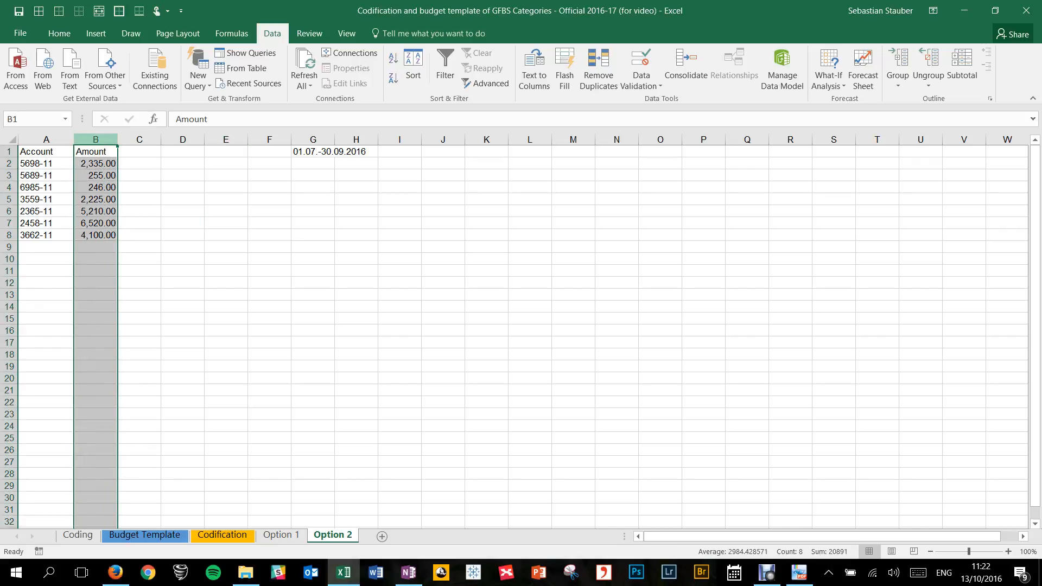
key("ctrl+plus")
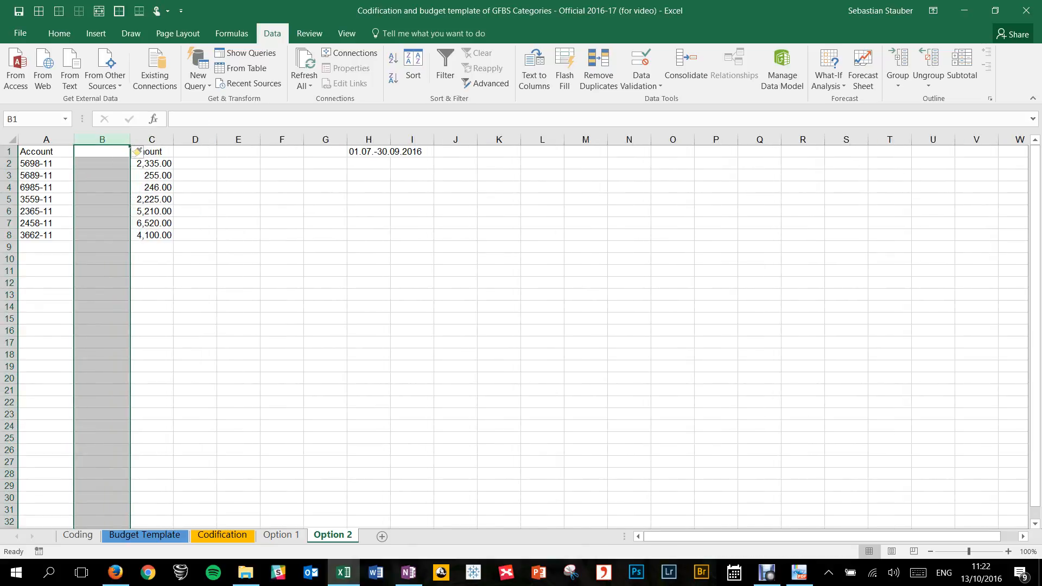
Step: Split the Option 2 Account column with Text to Columns, delimited by a hyphen, placing the suffixes in column B
left_click(47, 163)
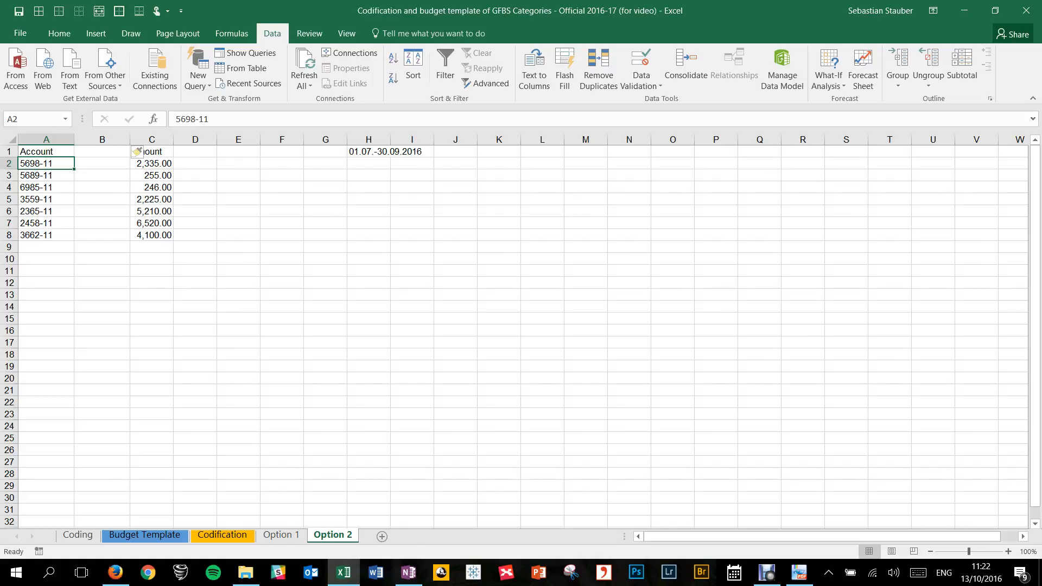
left_click(46, 139)
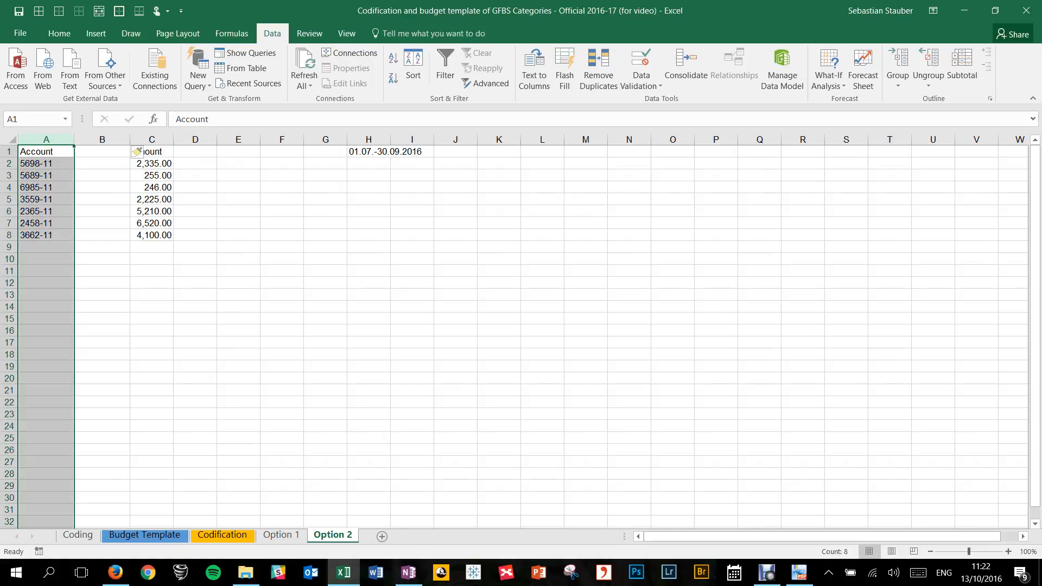
left_click(534, 70)
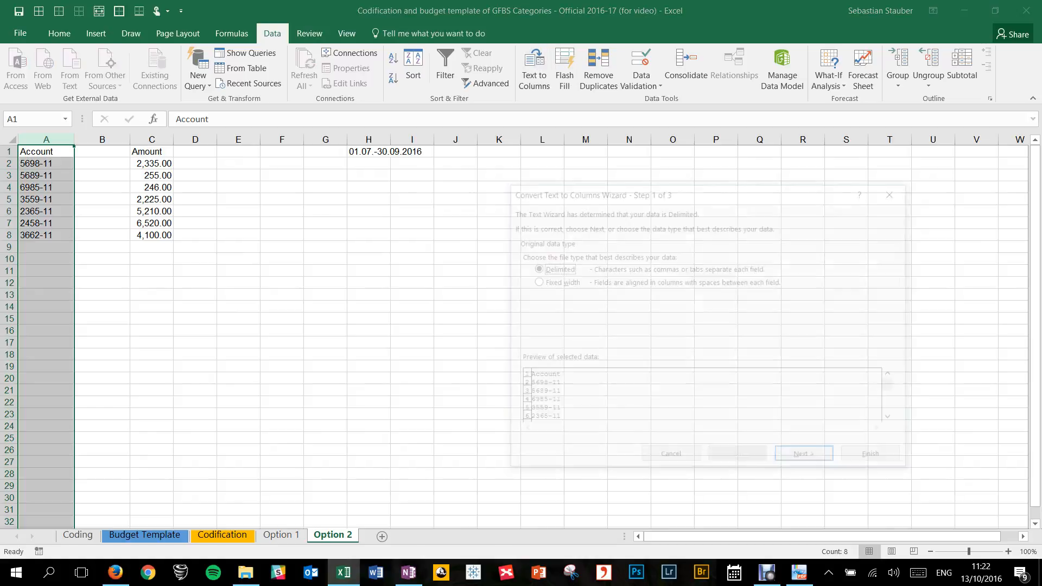
key("Return")
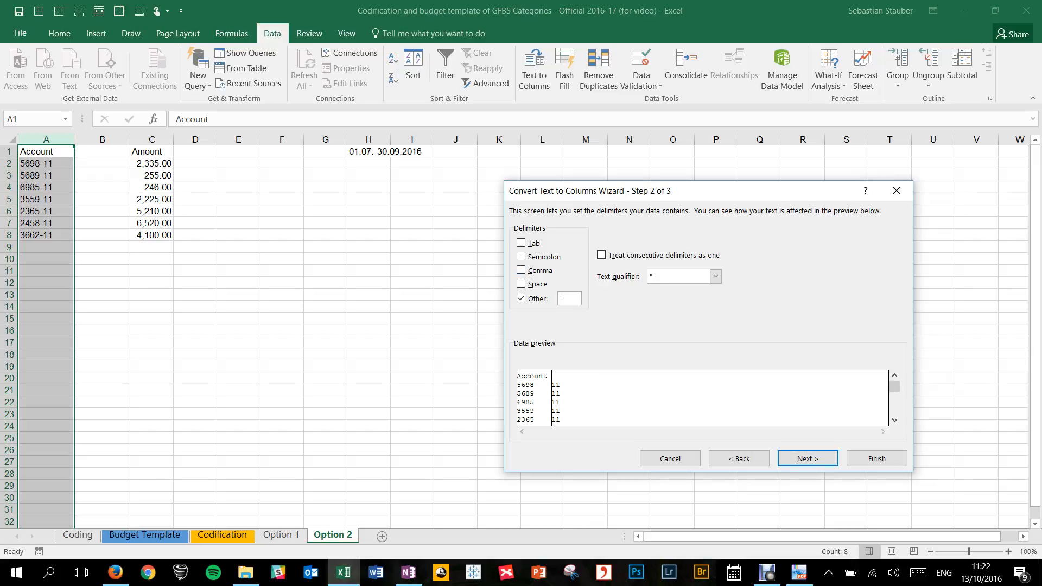
key("Return")
key("Return")
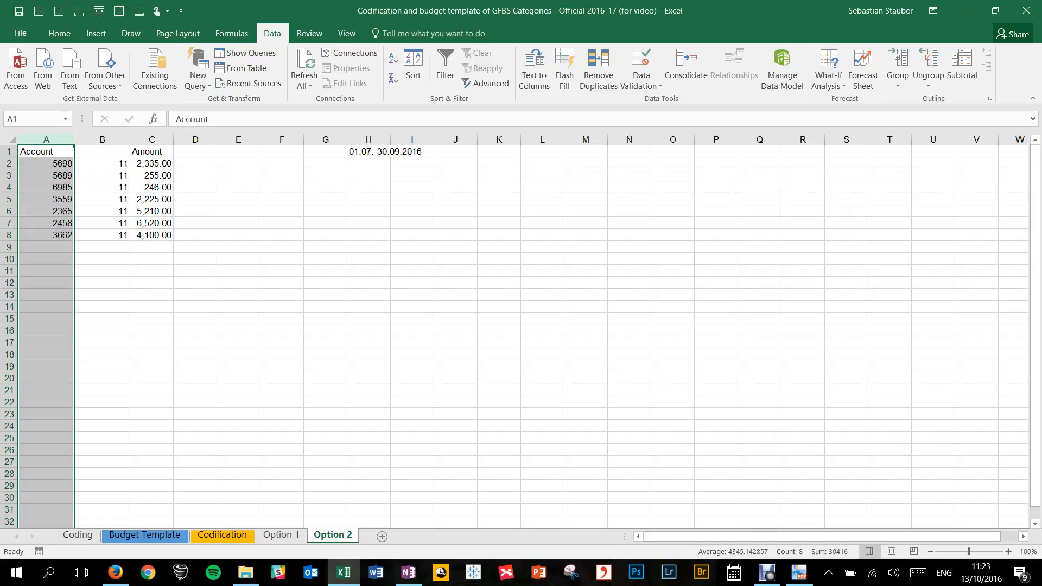
left_click(102, 163)
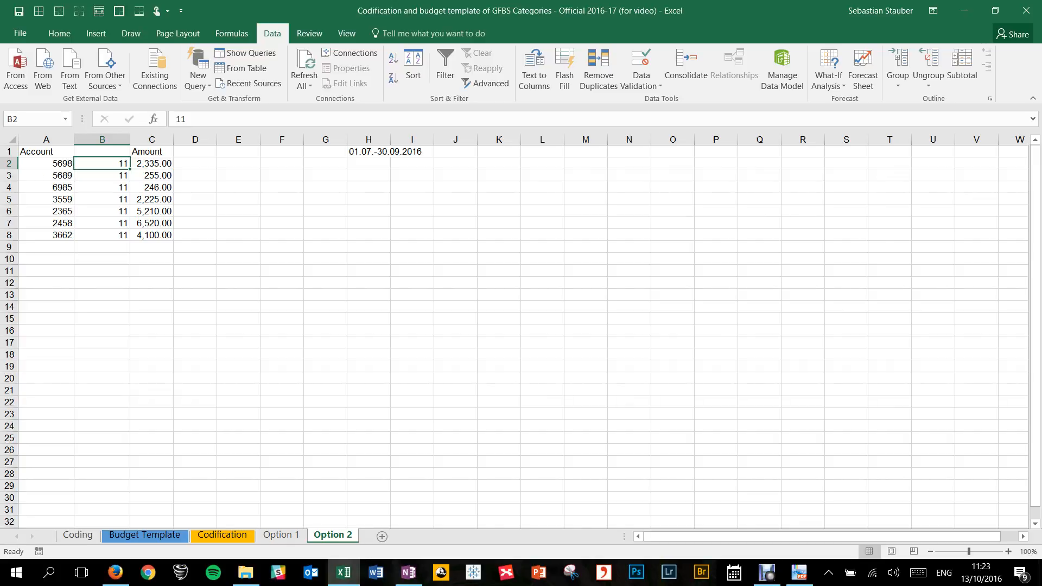
Step: Insert a blank column before the GFB Code column on the Codification sheet and enter 1 in cell A2
left_click(223, 534)
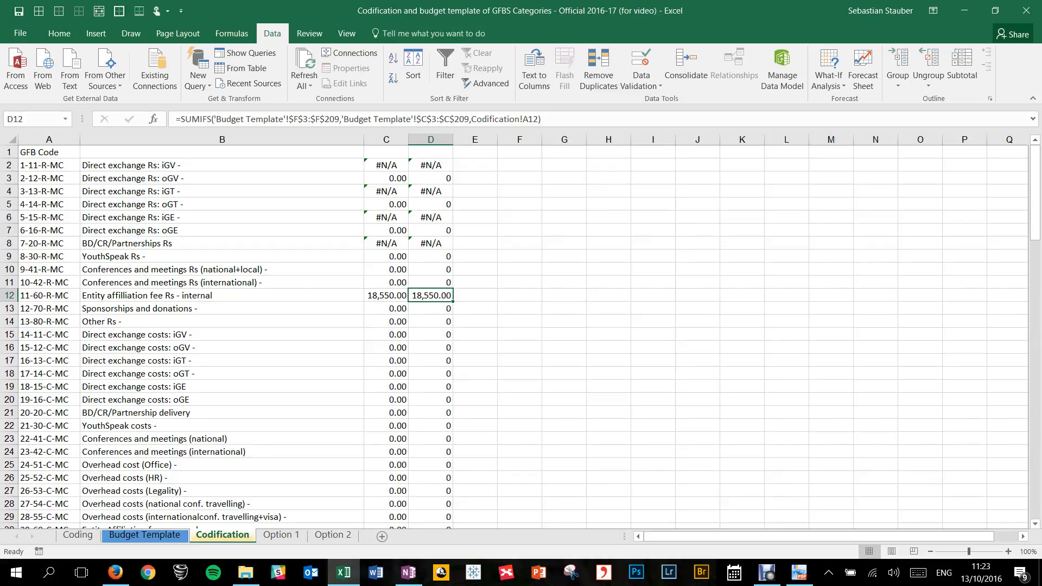
left_click(49, 140)
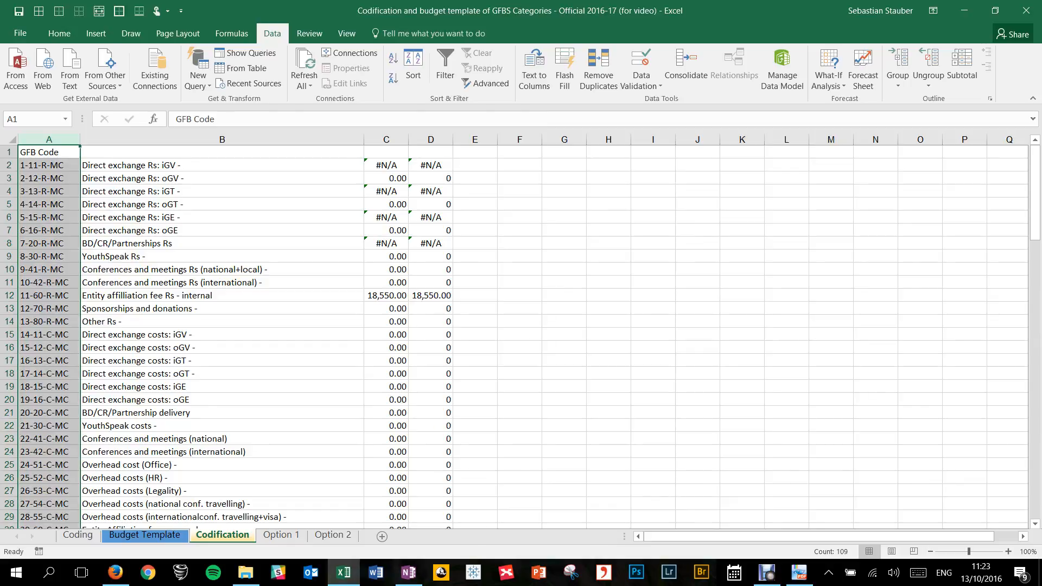
key("ctrl+plus")
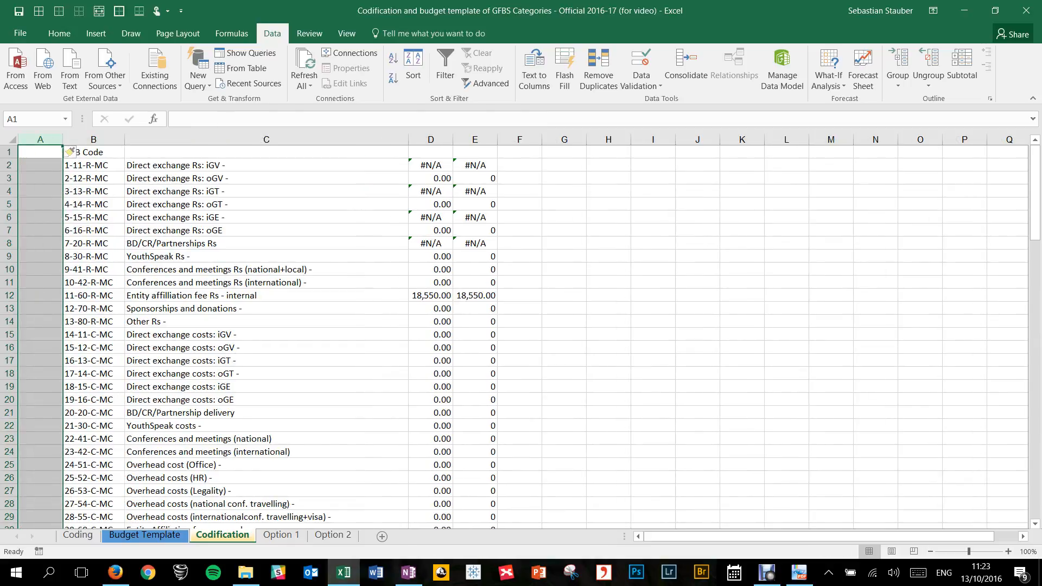
left_click(40, 165)
type("1")
key("Return")
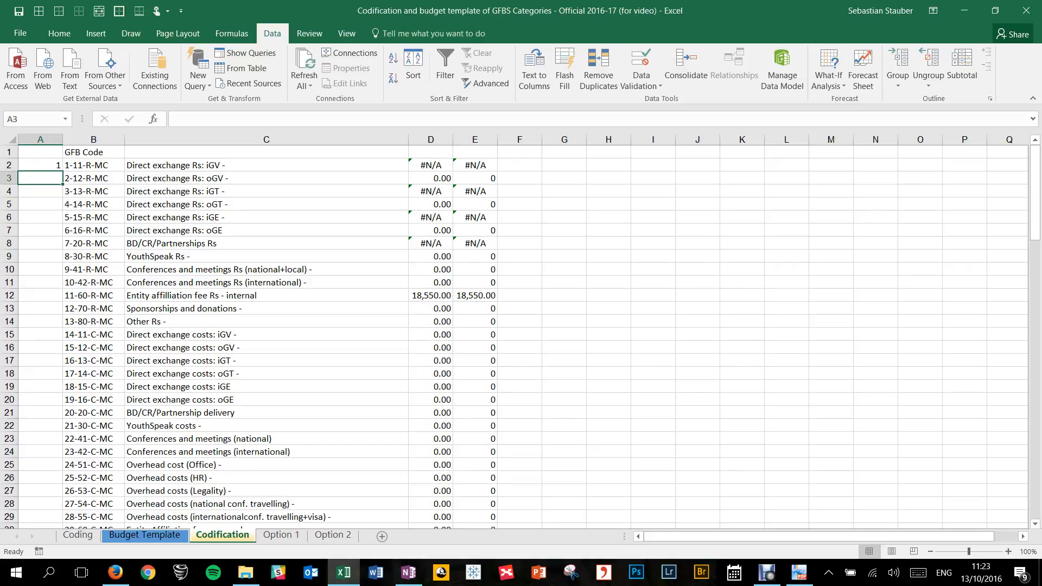
Step: Enter 2 in cell A3 and fill the number series from A2:A3 down column A to row 109
type("2")
key("Return")
key("Return")
key("Return")
left_click_drag(40, 165, 41, 178)
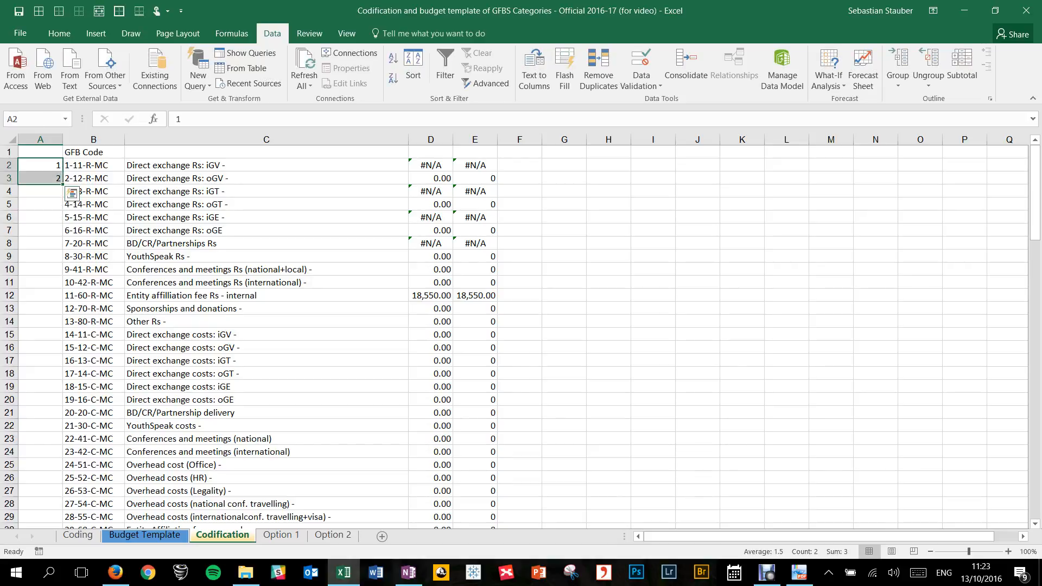
double_click(63, 184)
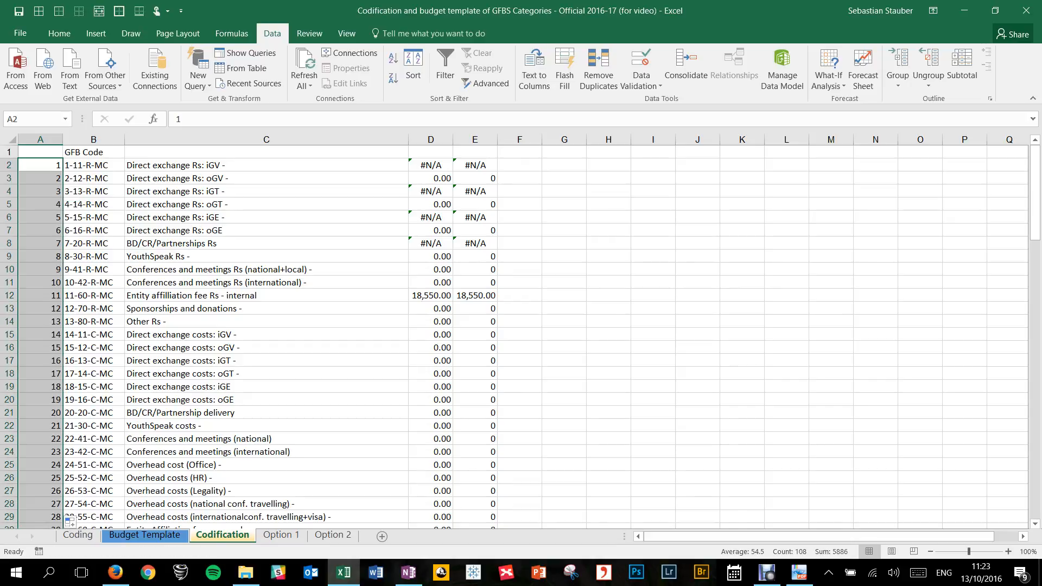
scroll(521, 337, "down", 12)
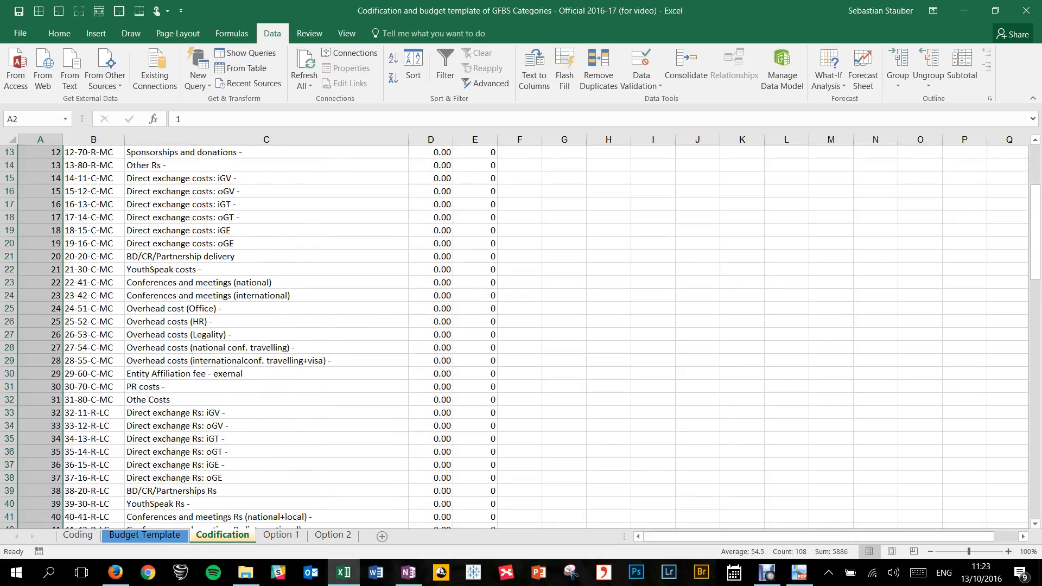
scroll(521, 336, "down", 17)
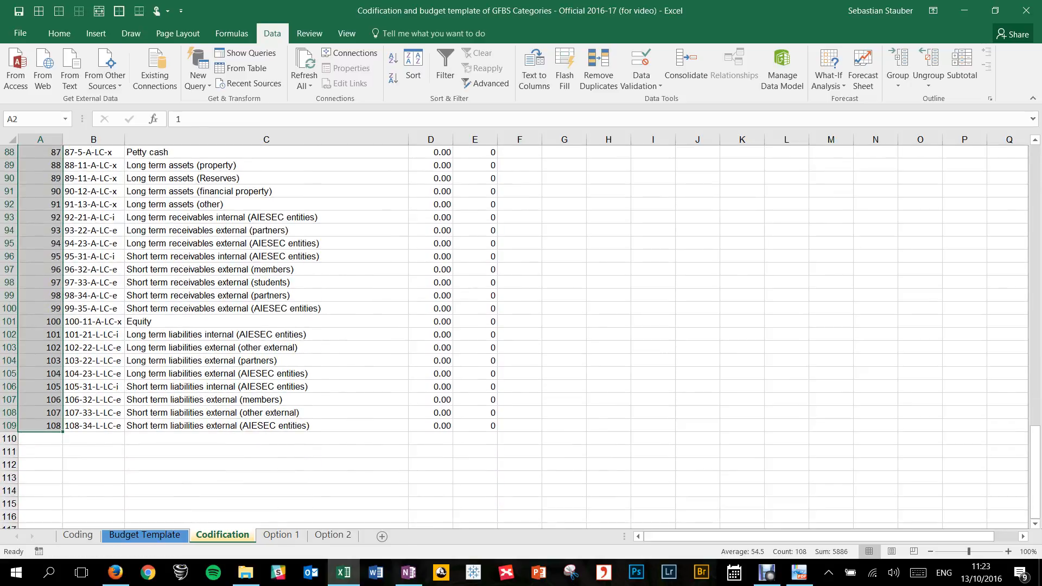
left_click(93, 426)
left_click(41, 426)
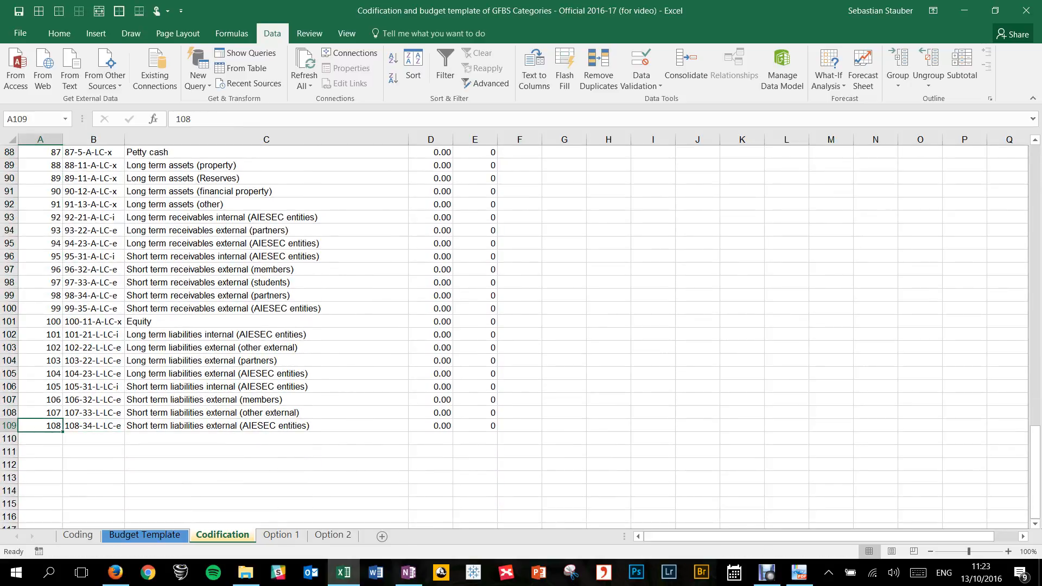
Step: Start a SUMIFS formula in cell F2 of the Codification sheet with 'Option 2'!$C$2:$C$8 as the absolute sum range
scroll(521, 337, "up", 20)
left_click(519, 165)
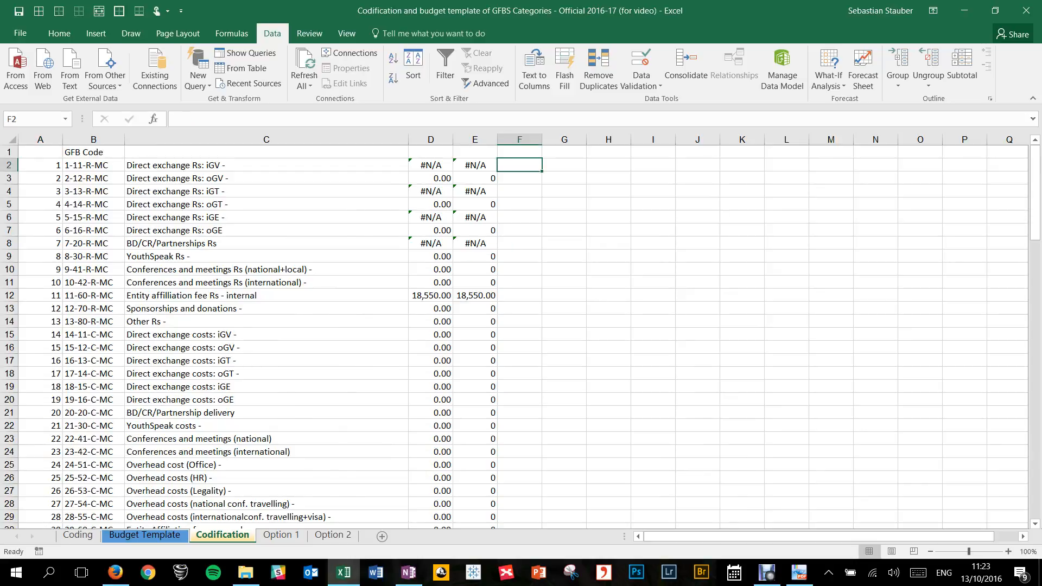
type("=sumifs")
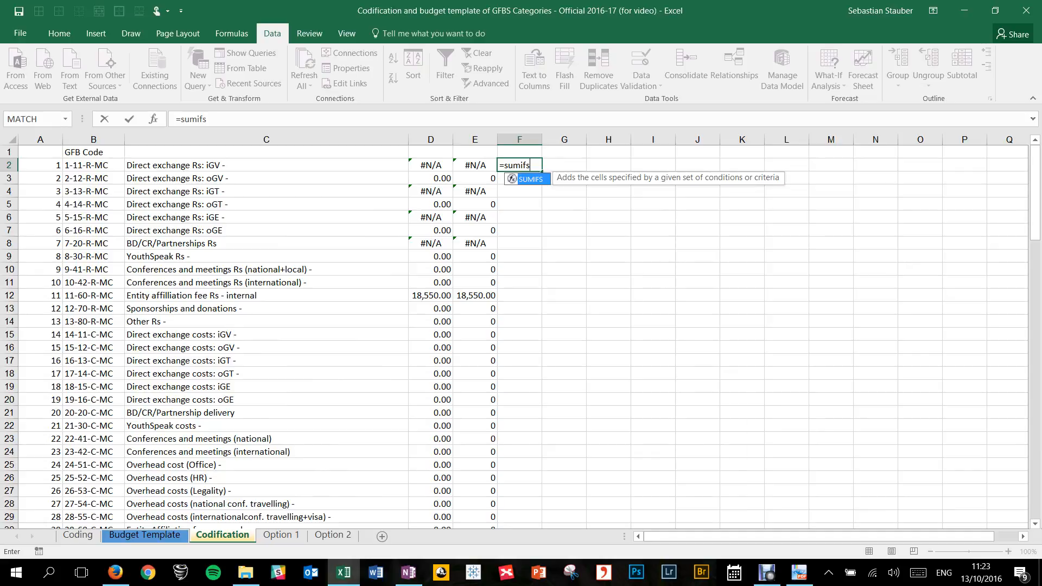
key("Tab")
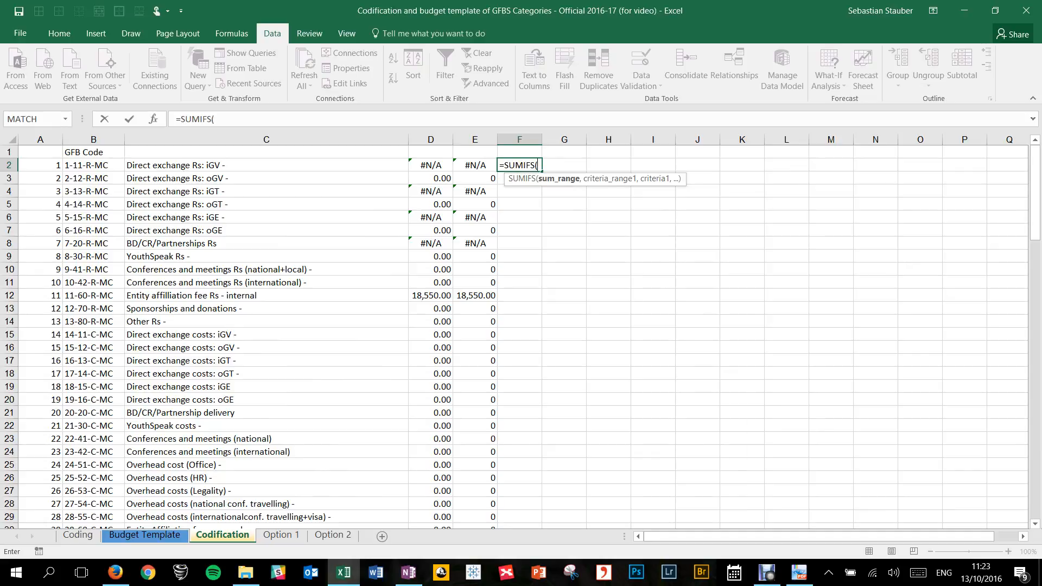
left_click(332, 535)
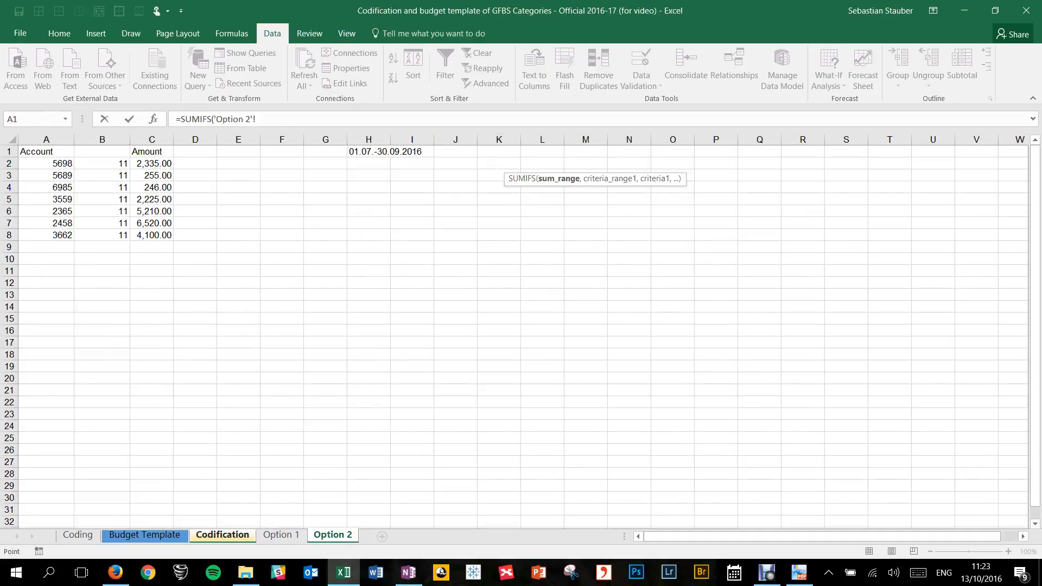
left_click_drag(152, 163, 157, 236)
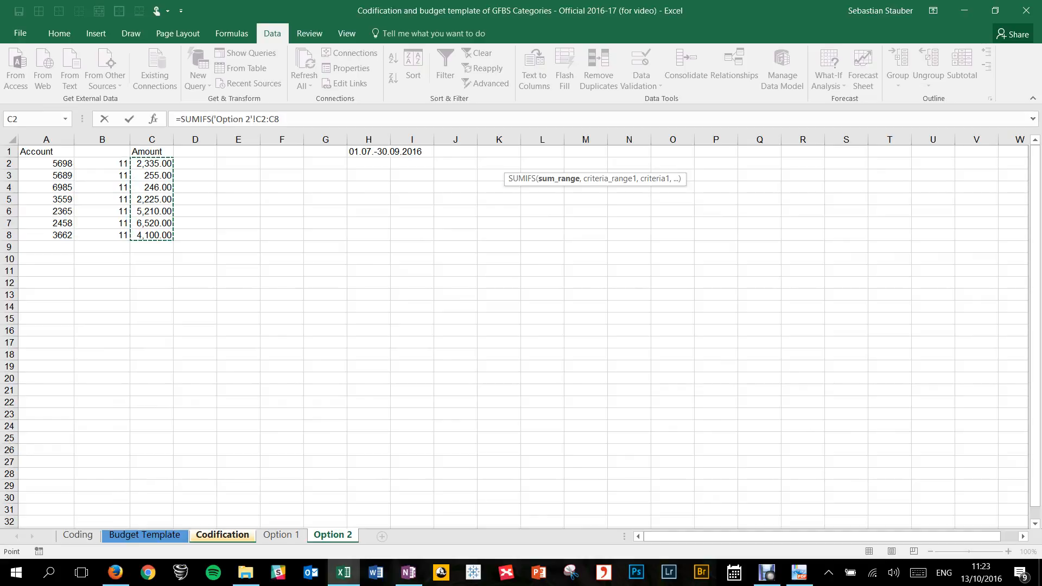
key("F4")
type(",")
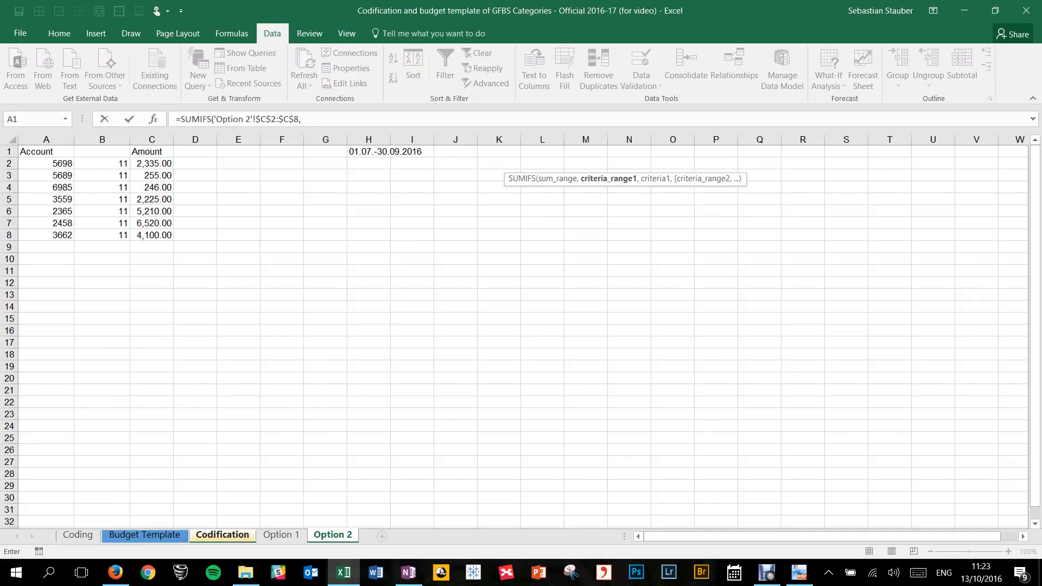
Step: Complete the SUMIFS formula with 'Option 2'!$B$2:$B$8 as the absolute criteria range and Codification!A2 as the criterion
left_click_drag(104, 163, 109, 235)
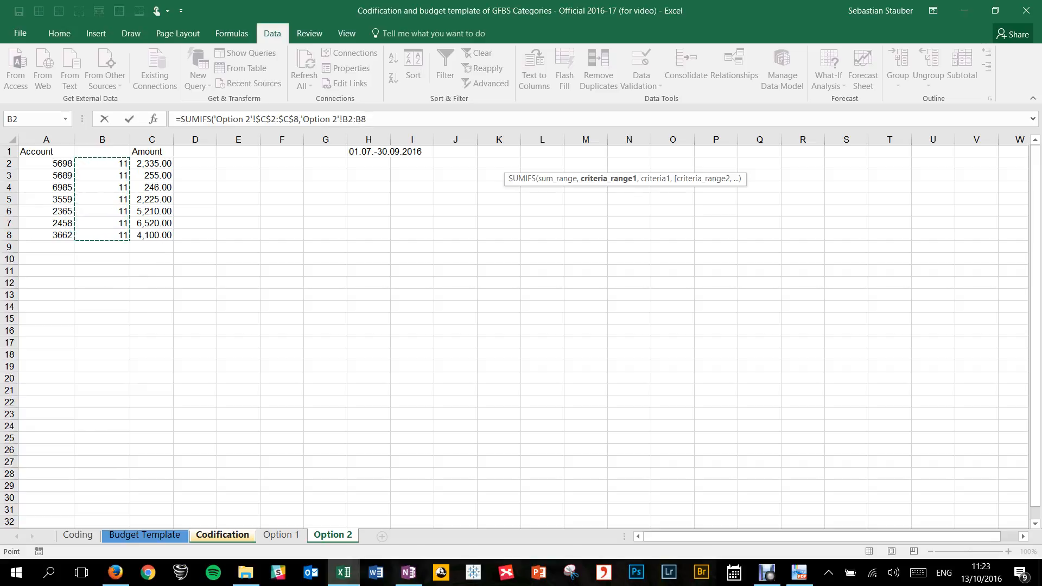
key("F4")
type(",")
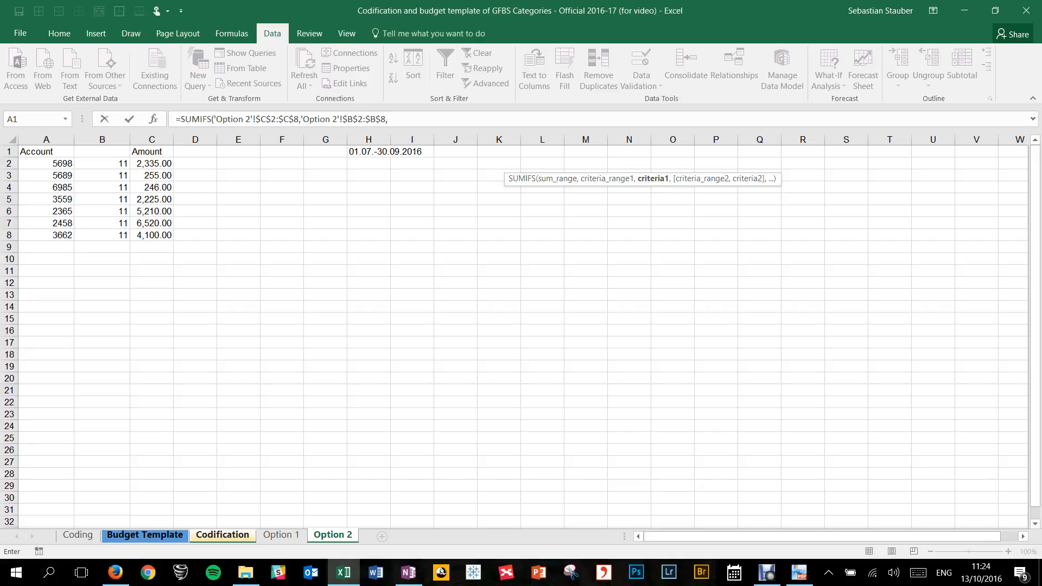
left_click(222, 534)
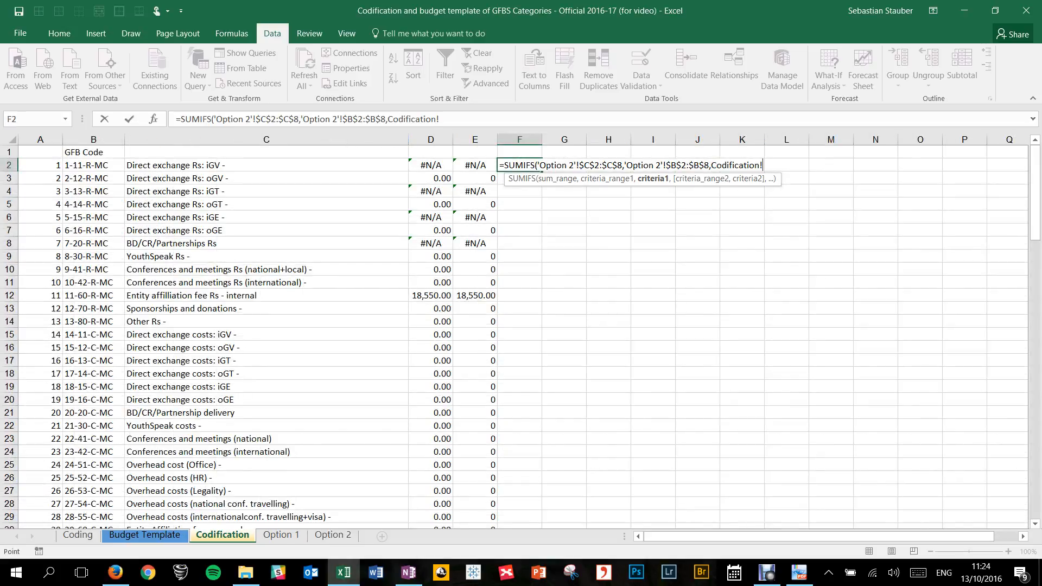
left_click(40, 165)
type(")")
key("Return")
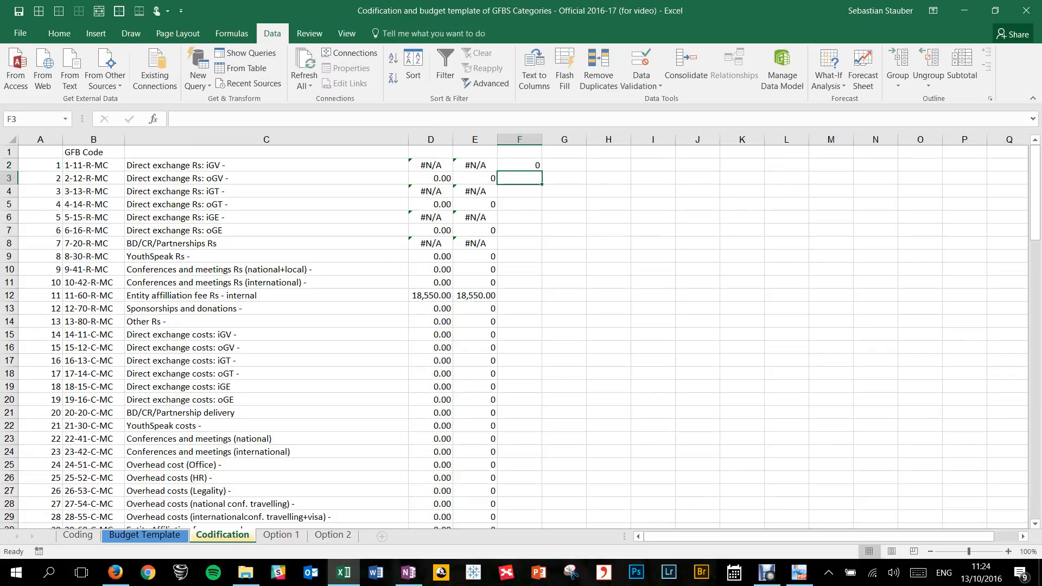
Step: Fill the SUMIFS formula from F2 down column F, and format F12 with a thousands separator and two decimals
left_click(519, 165)
double_click(541, 171)
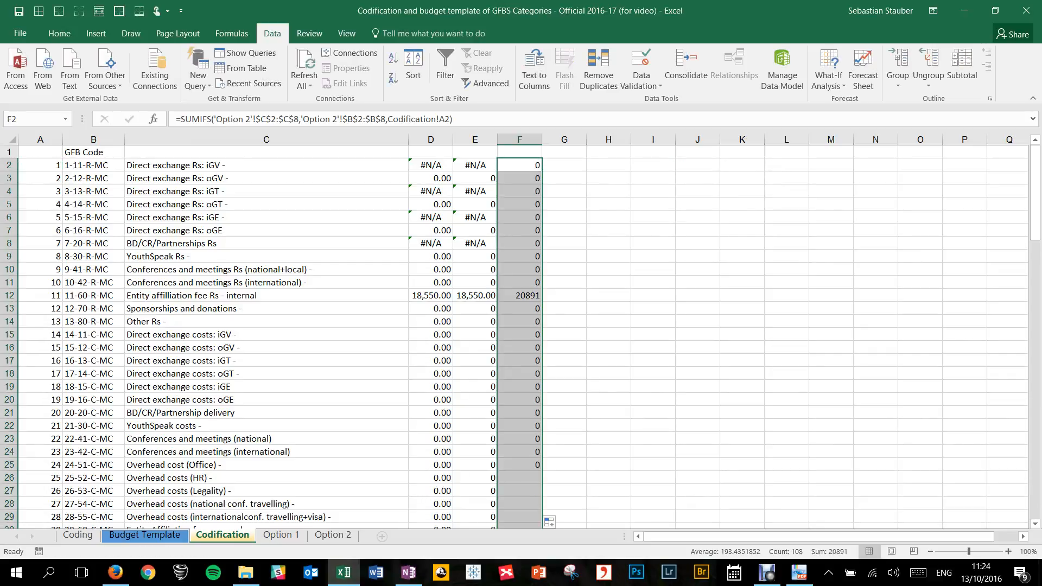
left_click(519, 296)
key("ctrl+shift+1")
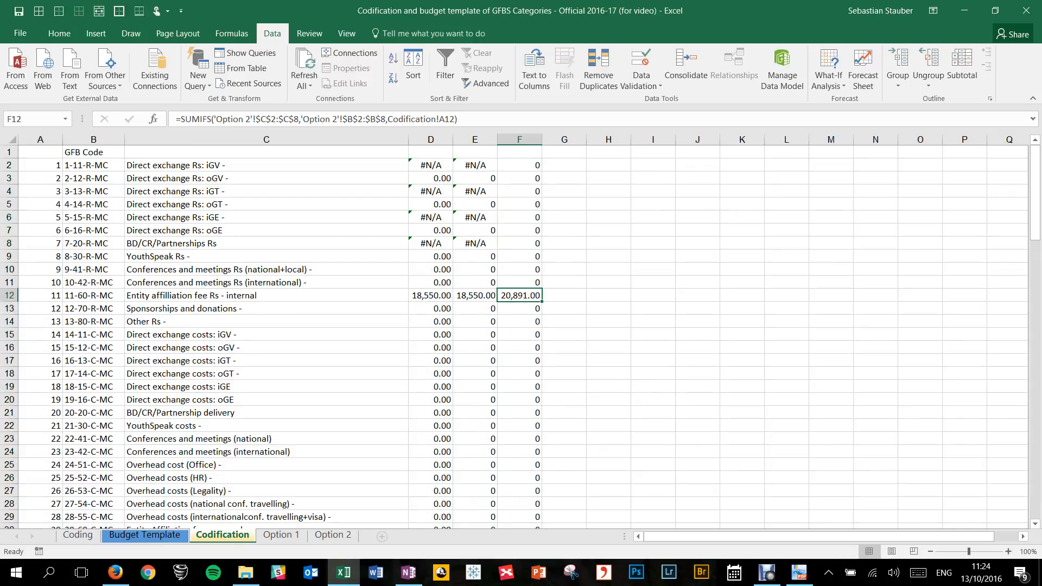
Step: Review the account data on the Option 1 and Option 2 sheets, and return to the Codification sheet
key("ctrl+Page_Down")
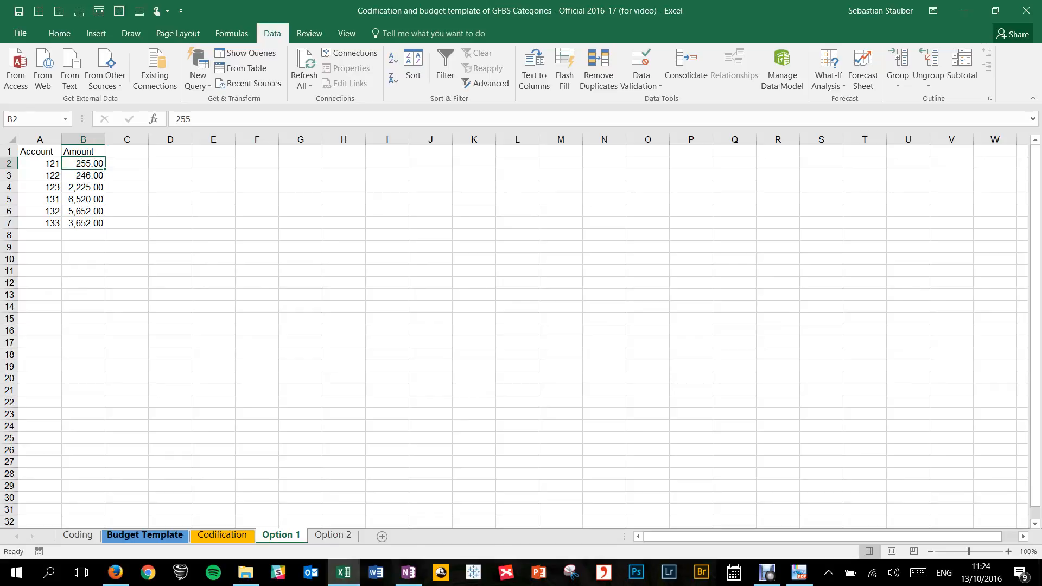
left_click(332, 535)
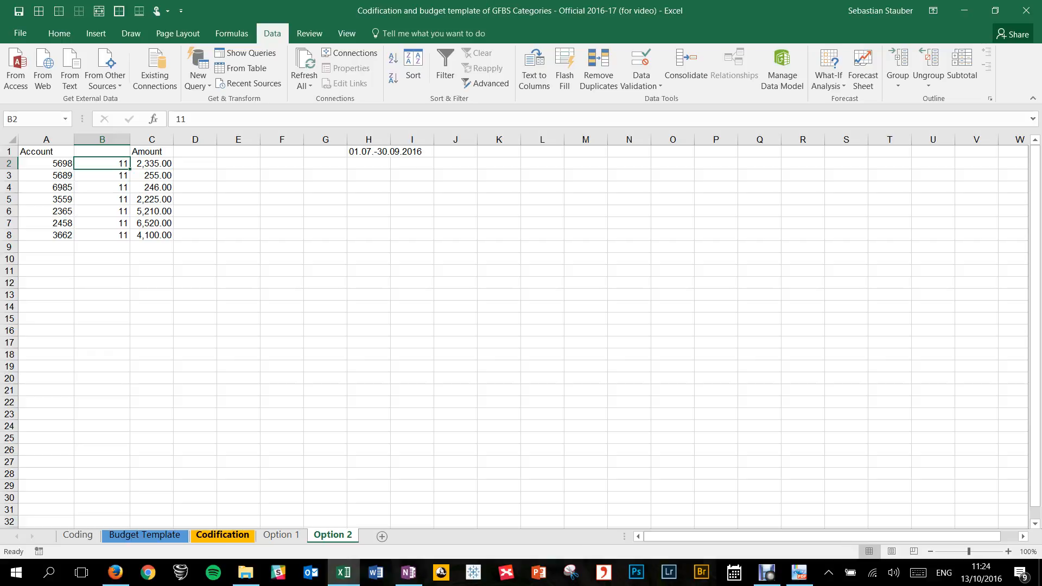
left_click(222, 535)
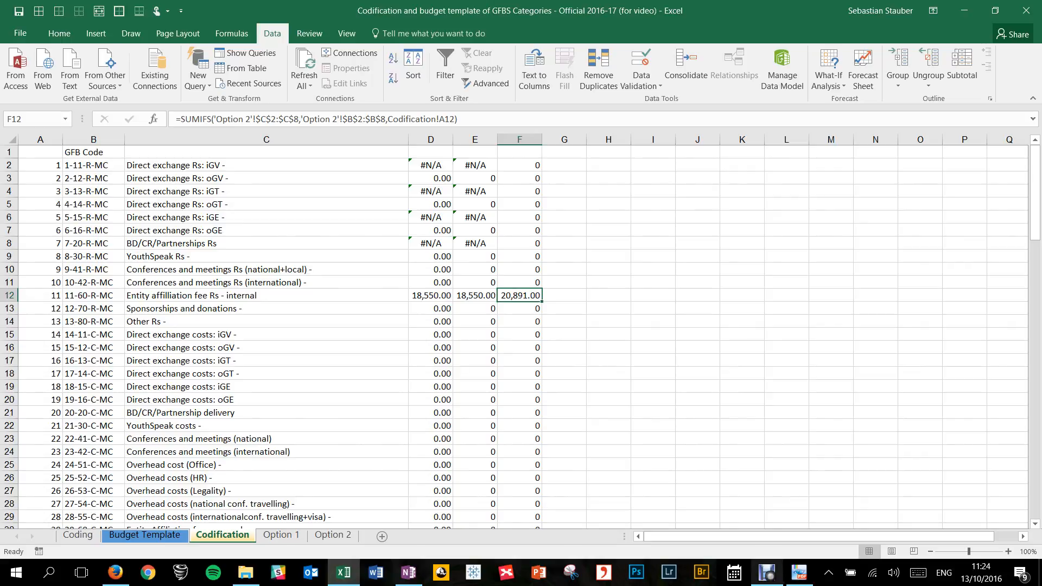
mouse_move(767, 573)
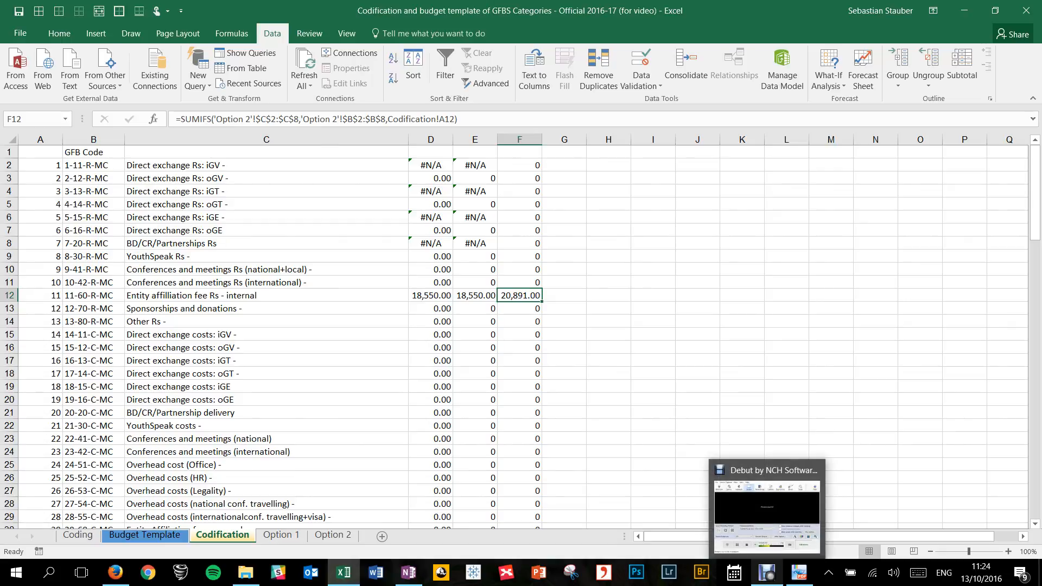
left_click(767, 573)
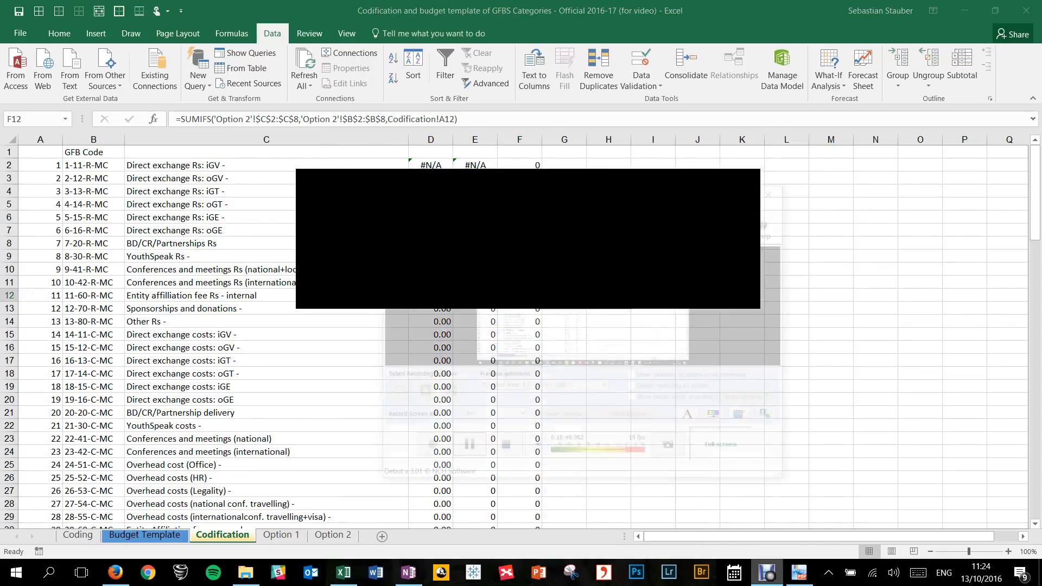